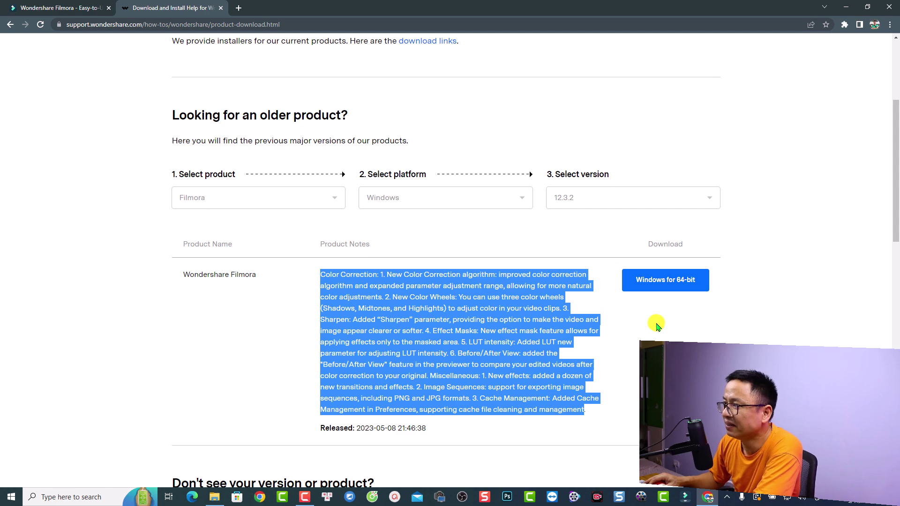
- Switch from the browser to Wondershare Filmora and create a new 16:9 widescreen project
click(656, 326)
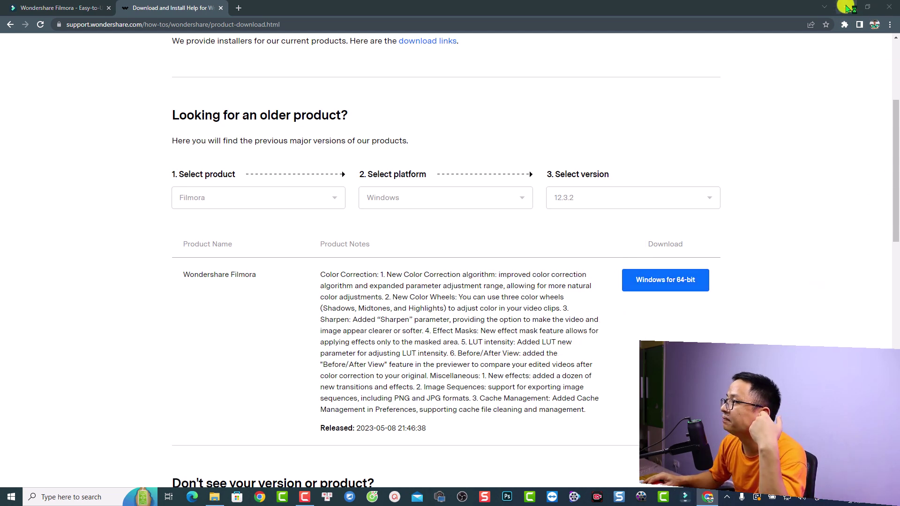
click(846, 7)
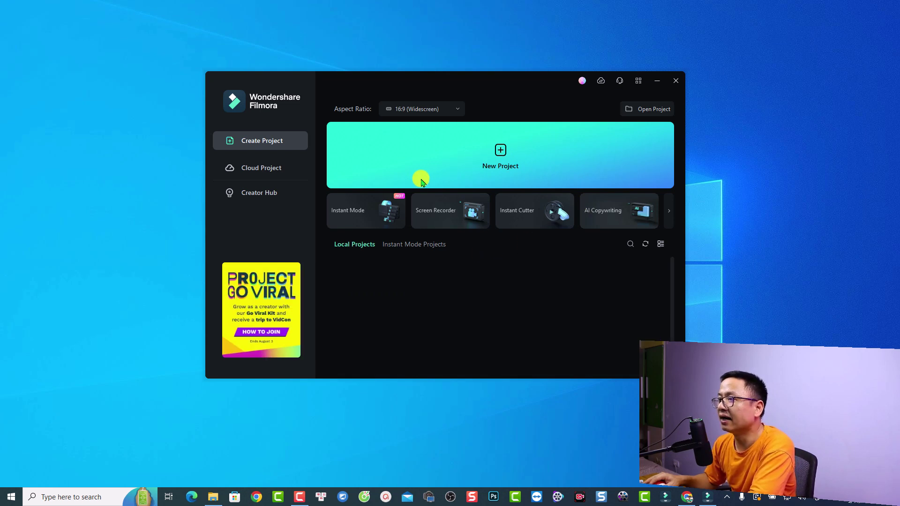
click(503, 155)
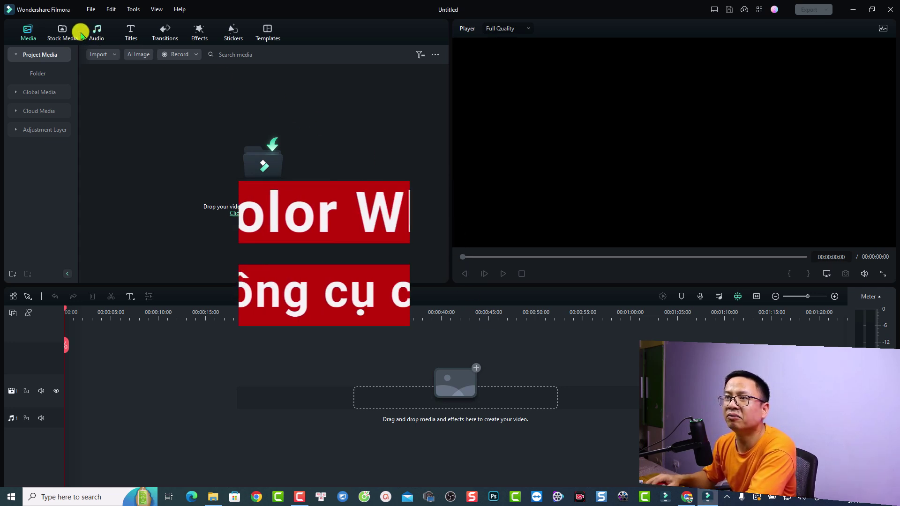
- Add the Pexels stock video of the sunset over the green field to the start of the timeline and play it briefly
click(66, 34)
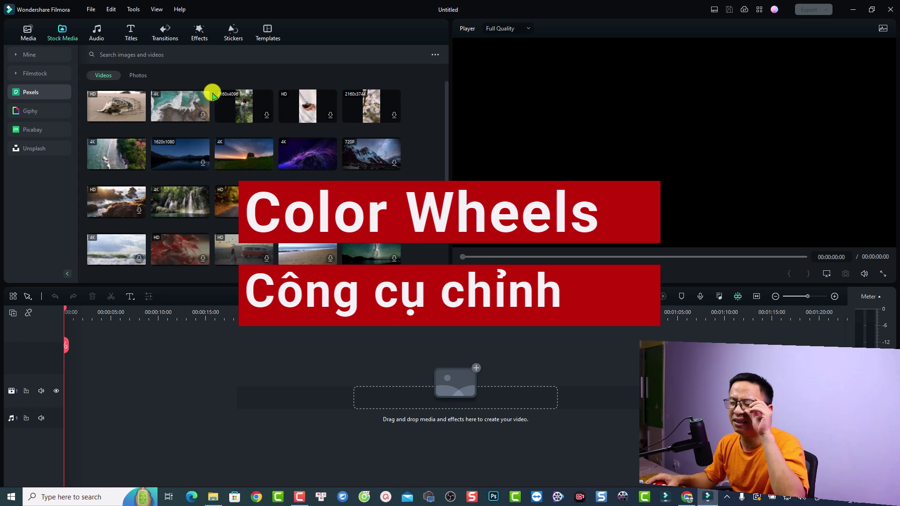
mouse_move(235, 145)
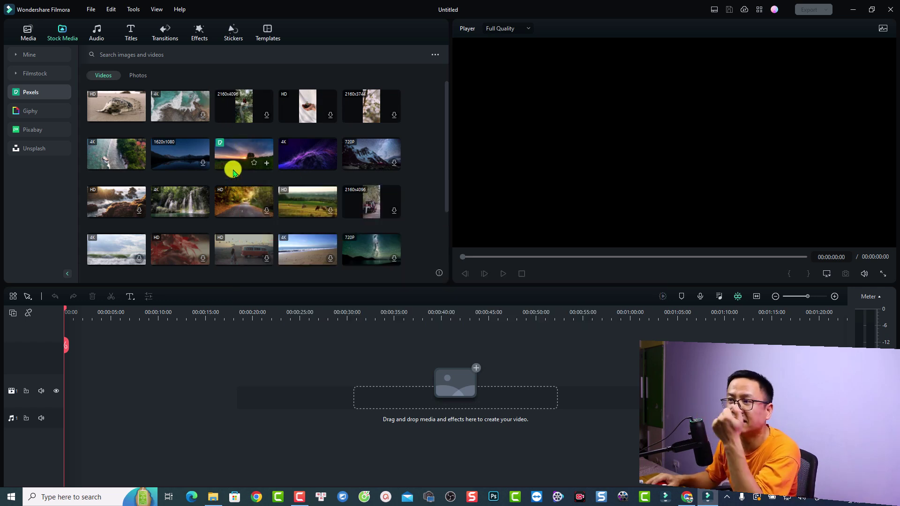
drag(228, 171, 76, 426)
click(503, 266)
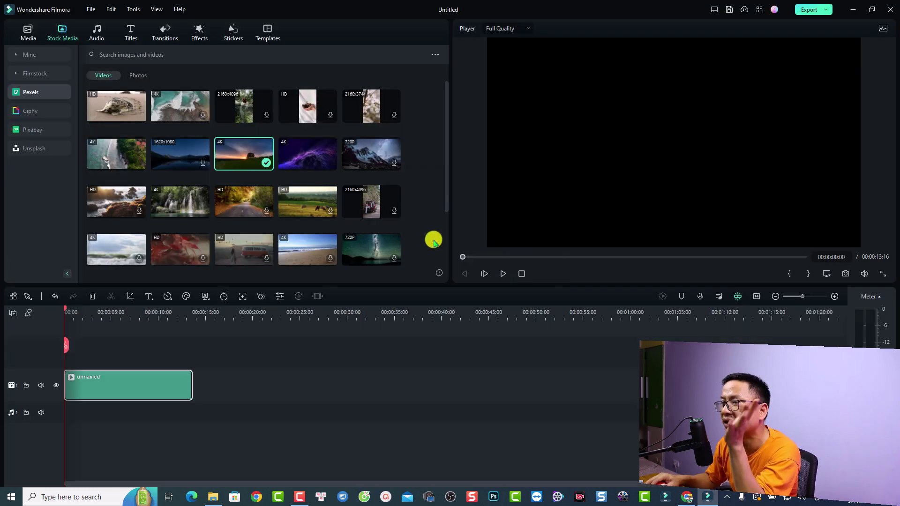
click(756, 296)
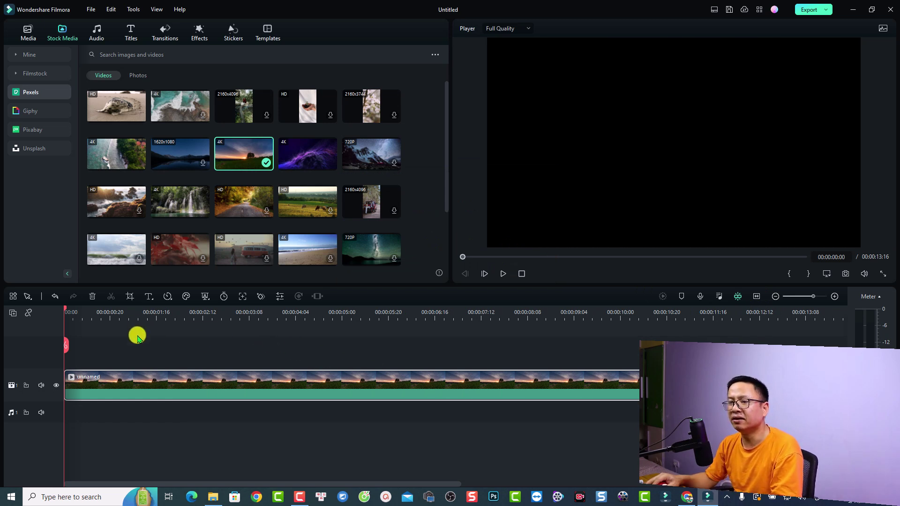
key(space)
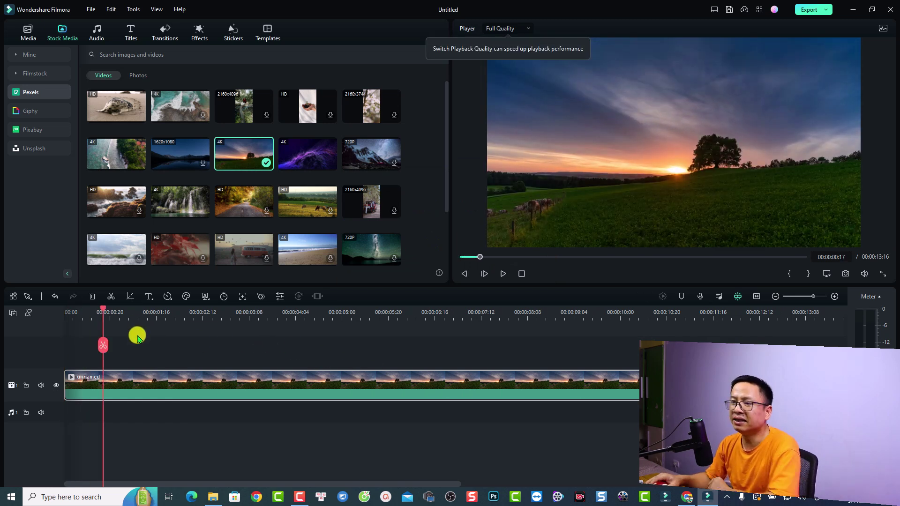
- Look through the sunset clip's HSL and Curves color settings and bring up its Color Wheels
double_click(174, 386)
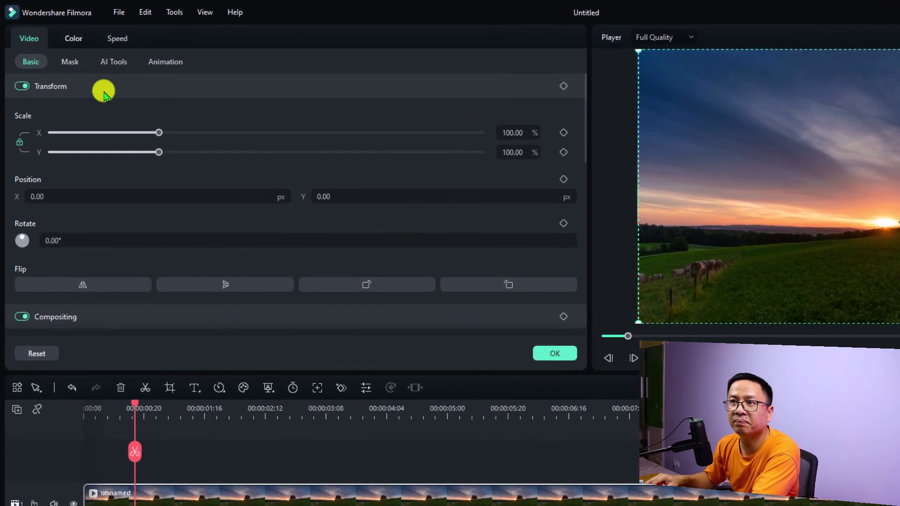
click(57, 29)
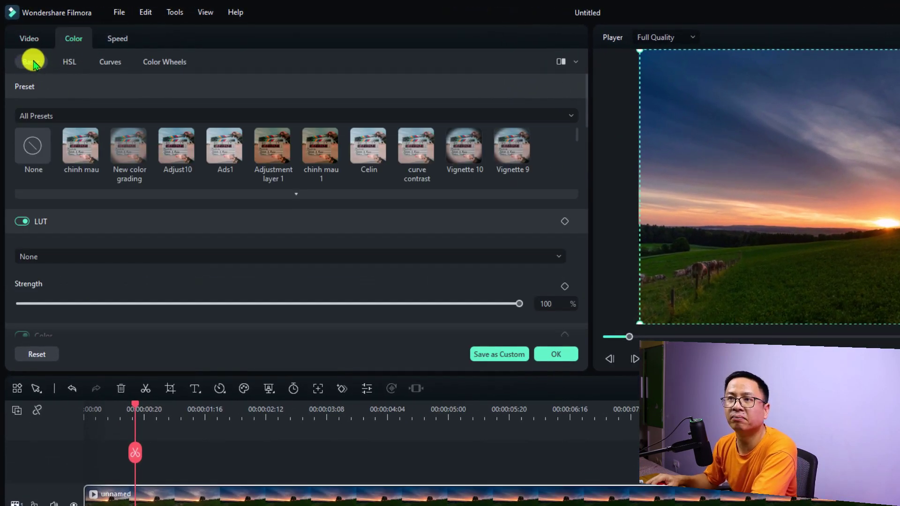
click(68, 61)
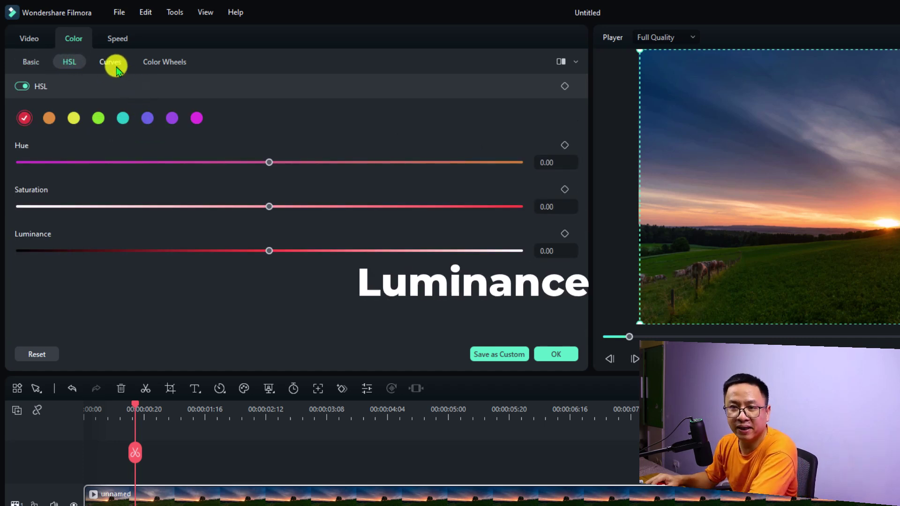
click(110, 62)
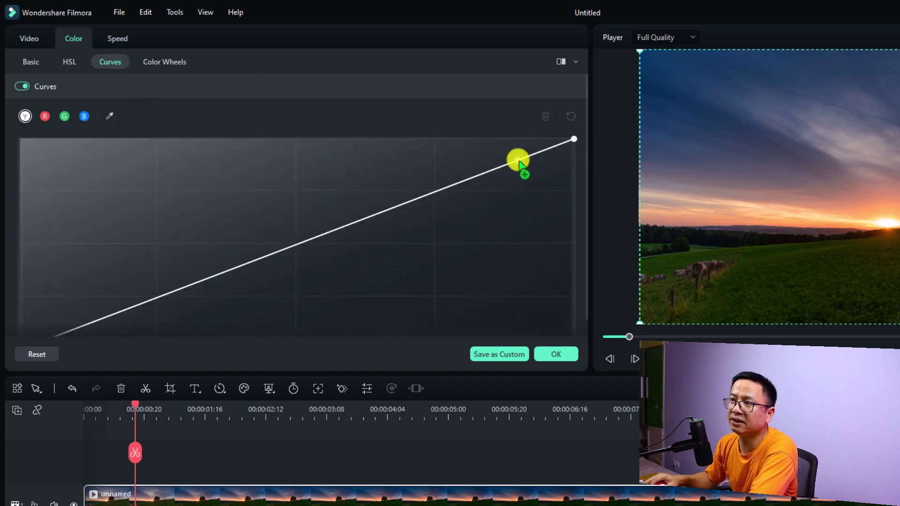
click(157, 64)
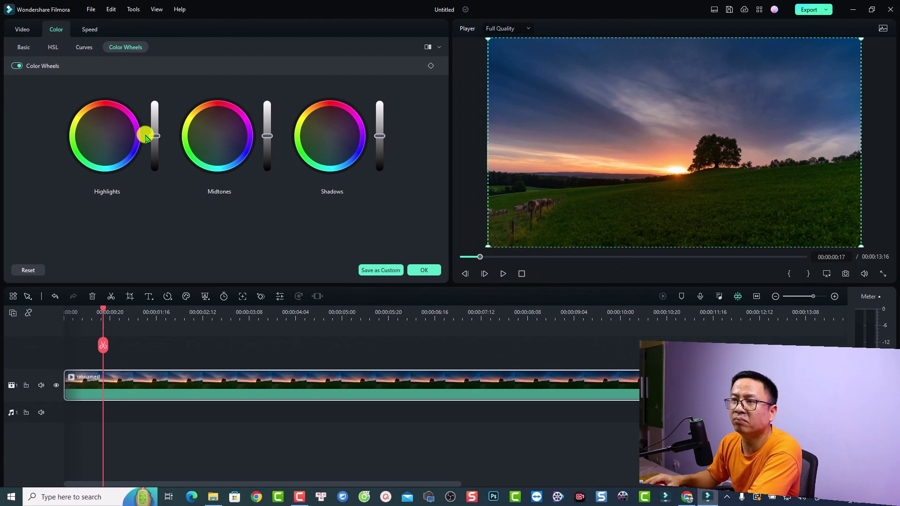
- Tint the highlights toward warm yellow-orange on the color wheel and raise their brightness above the neutral level
mouse_move(152, 132)
mouse_down()
mouse_move(153, 116)
mouse_move(159, 143)
mouse_move(169, 100)
mouse_move(160, 136)
mouse_move(153, 105)
mouse_move(155, 157)
mouse_move(152, 115)
mouse_move(155, 131)
mouse_up()
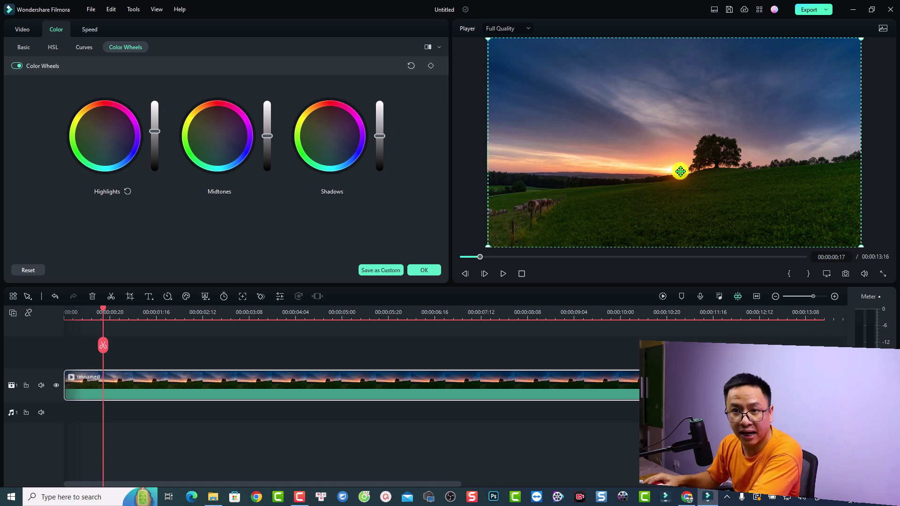
drag(154, 131, 156, 120)
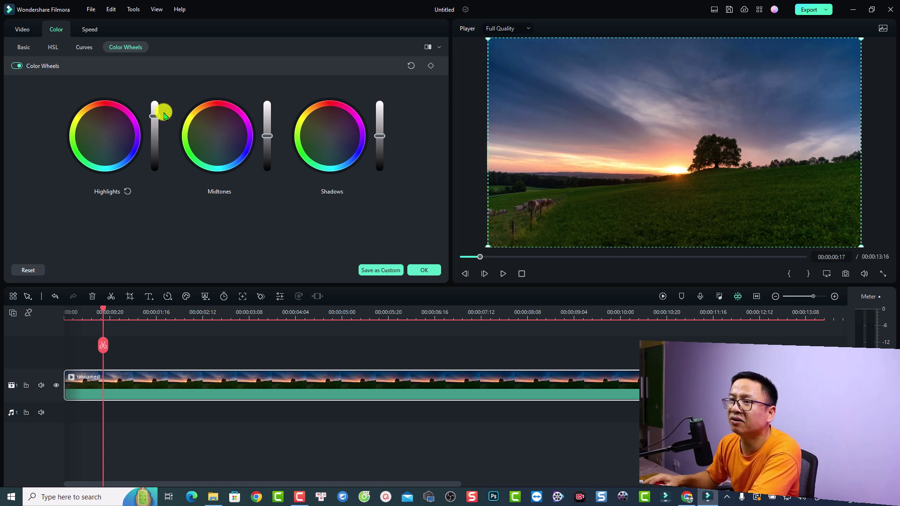
drag(154, 116, 151, 138)
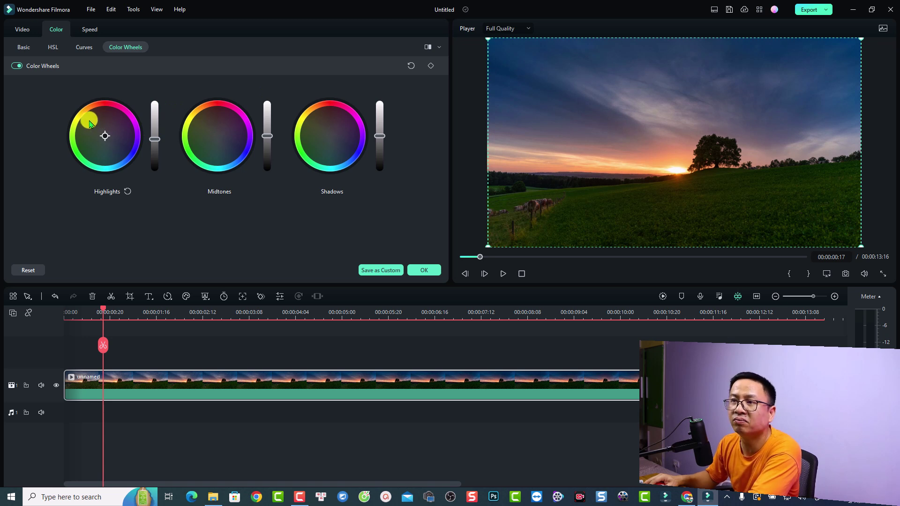
drag(90, 123, 94, 125)
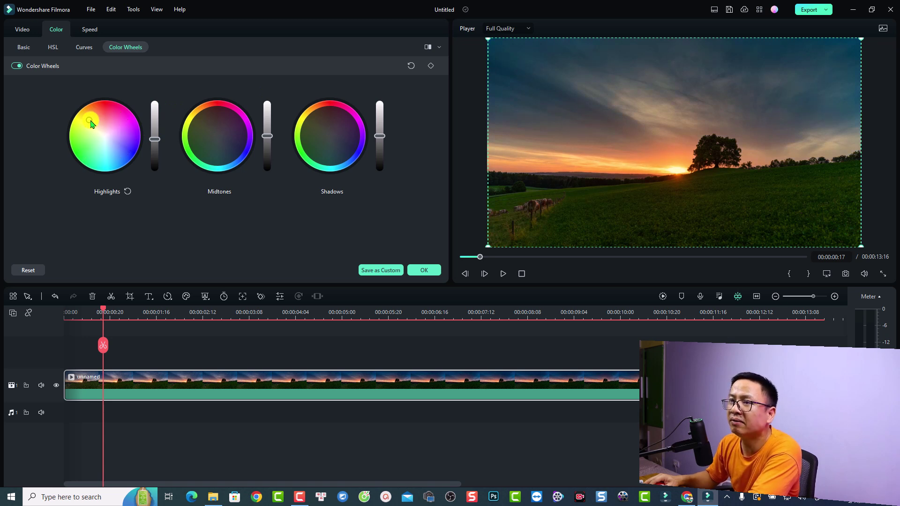
drag(154, 139, 153, 126)
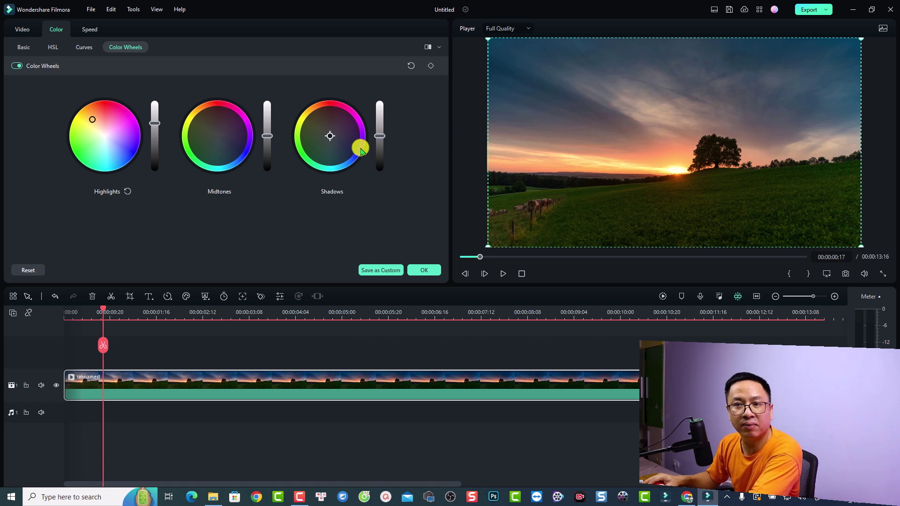
- Shift the midtones slightly toward orange and the shadows toward blue-purple on their color wheels
click(211, 138)
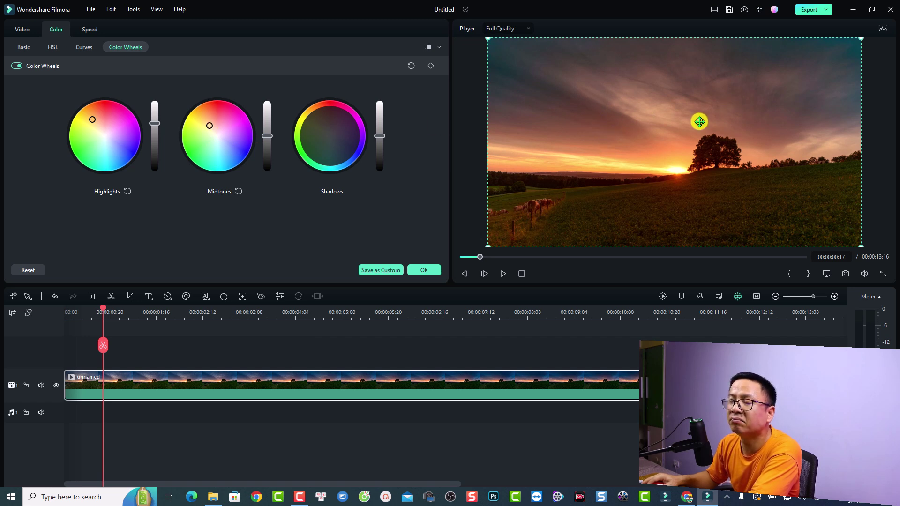
click(334, 137)
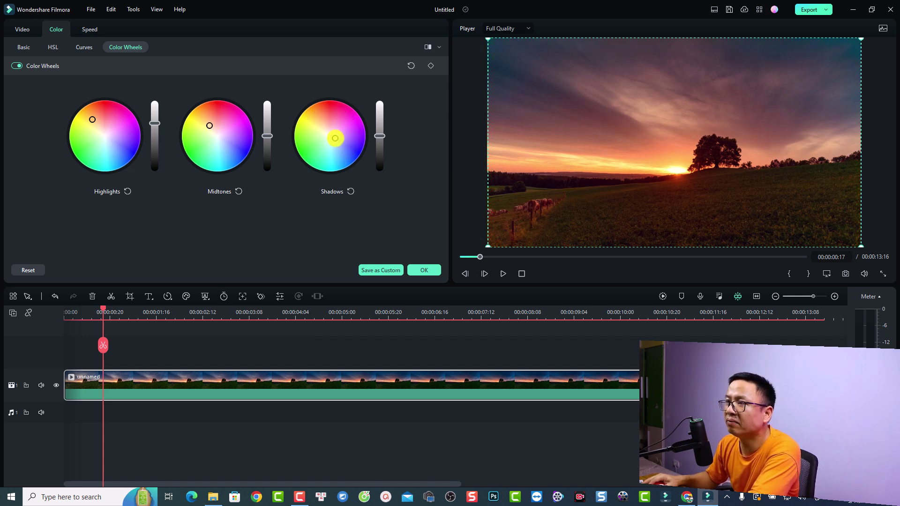
drag(337, 139, 343, 143)
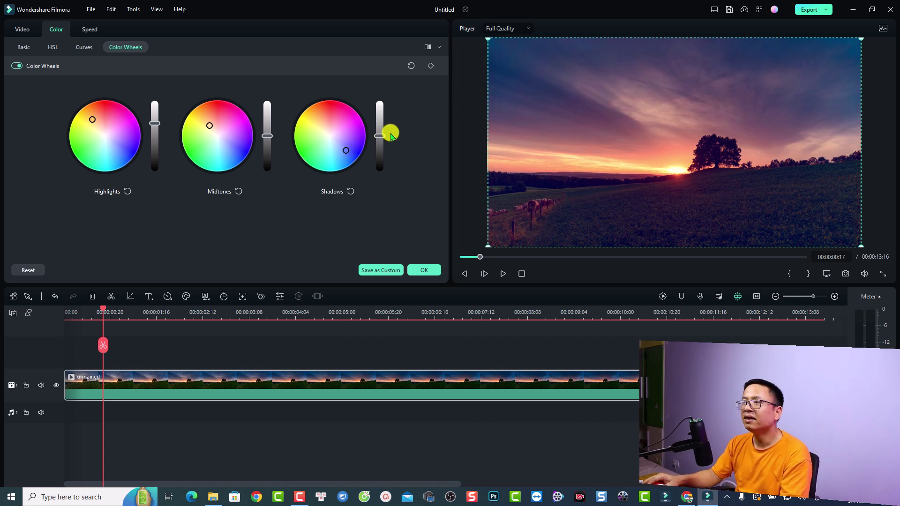
- Shift the shadows toward magenta while comparing the clip side by side before and after, and apply the grading
click(428, 47)
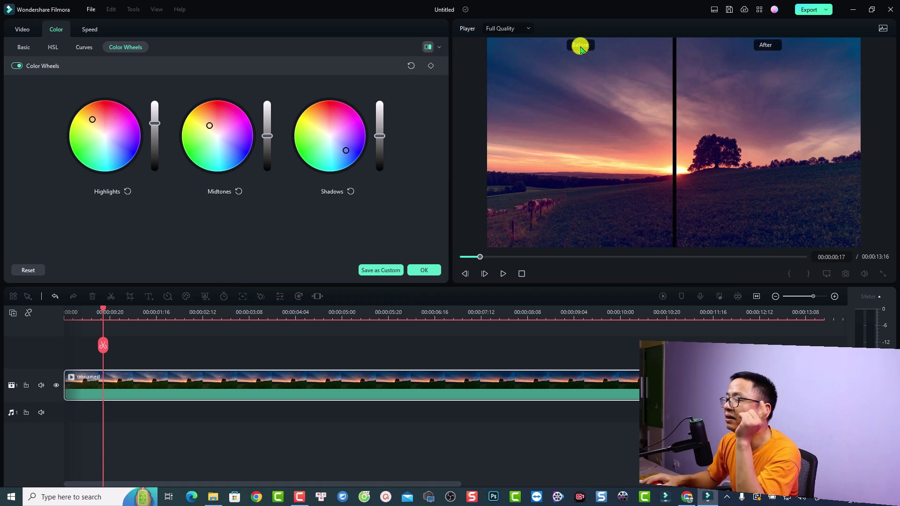
click(581, 70)
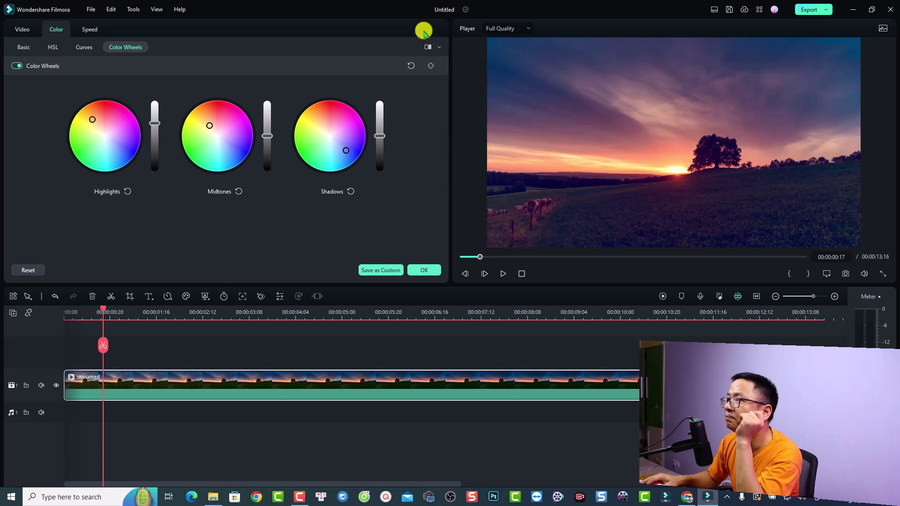
click(428, 46)
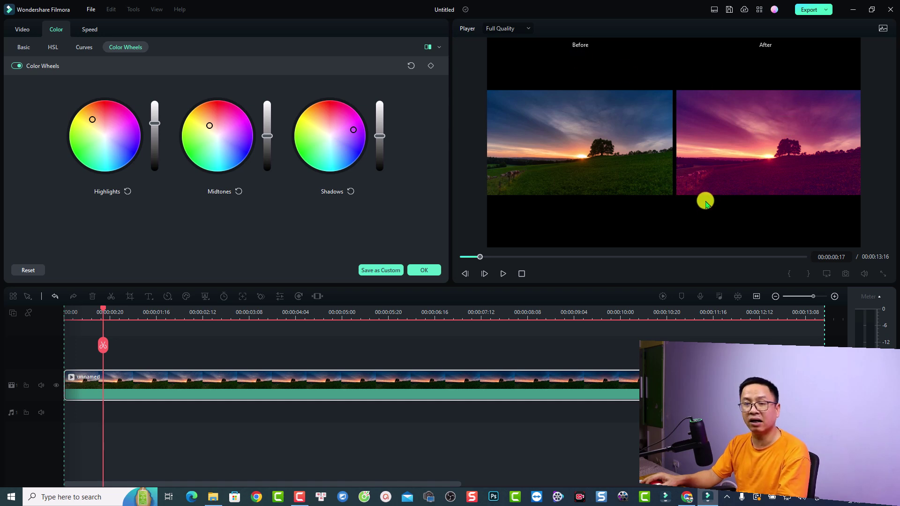
click(424, 270)
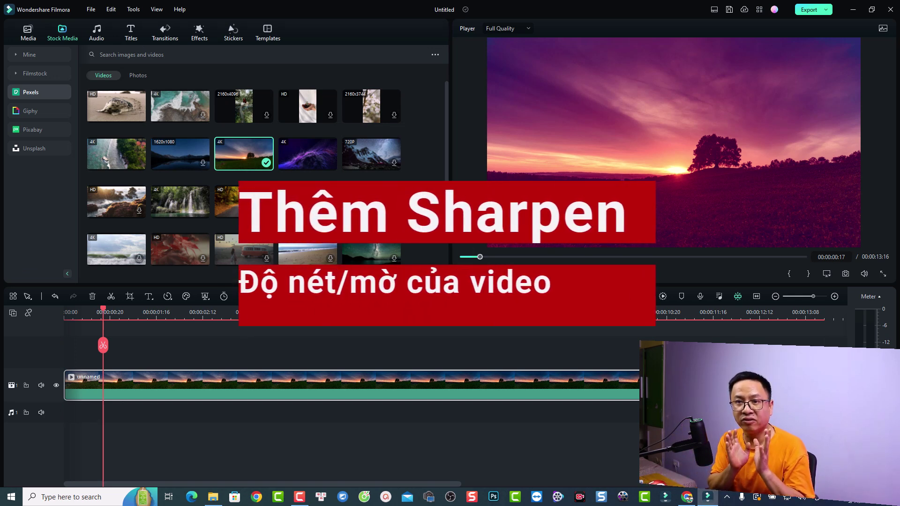
- Remove the color grading from the sunset clip and place the playhead at 00:00:01:05
right_click(208, 377)
click(234, 366)
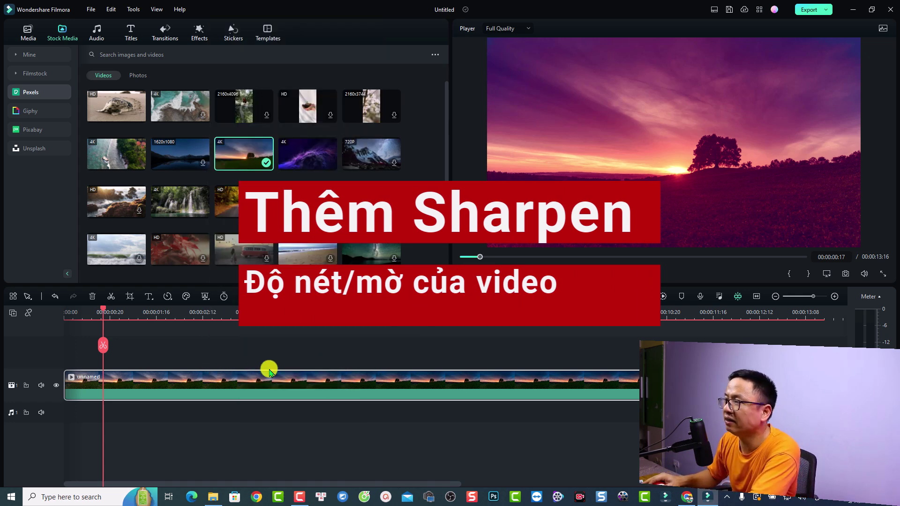
click(131, 313)
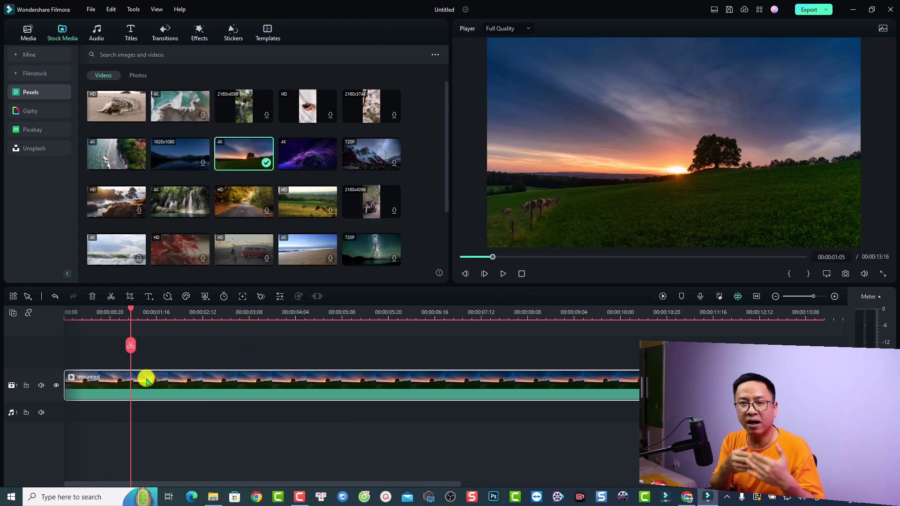
- Import the video GH015986 from the GoPro7 folder 30-04-2023 into the project media
click(28, 33)
double_click(205, 149)
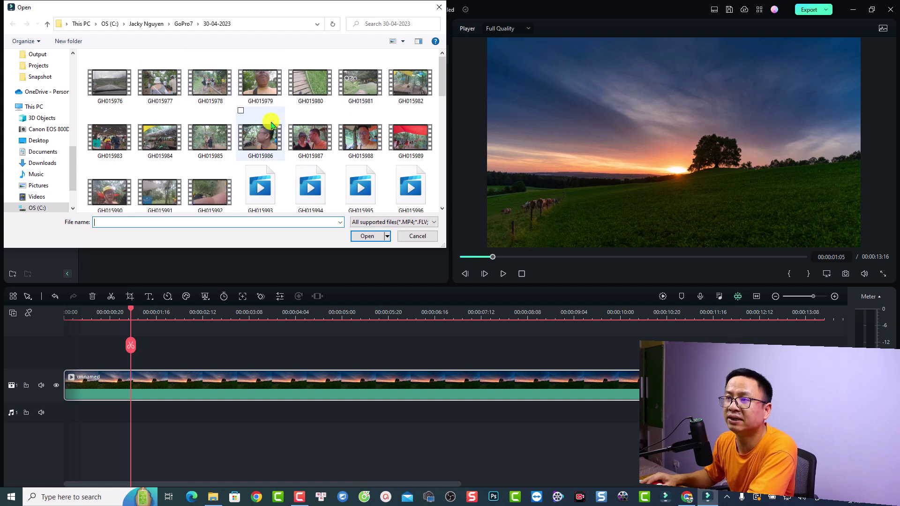
click(259, 137)
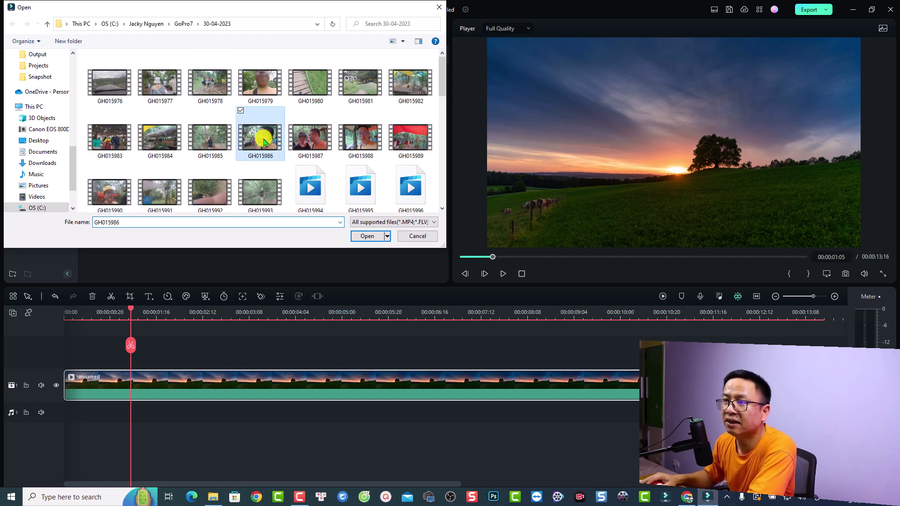
click(366, 236)
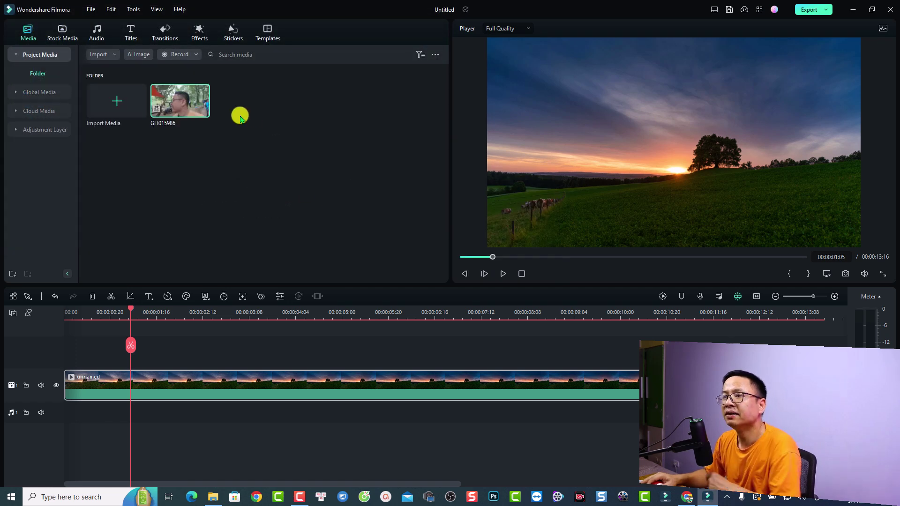
- Replace the sunset clip on the timeline with the imported GH015986 video
double_click(144, 372)
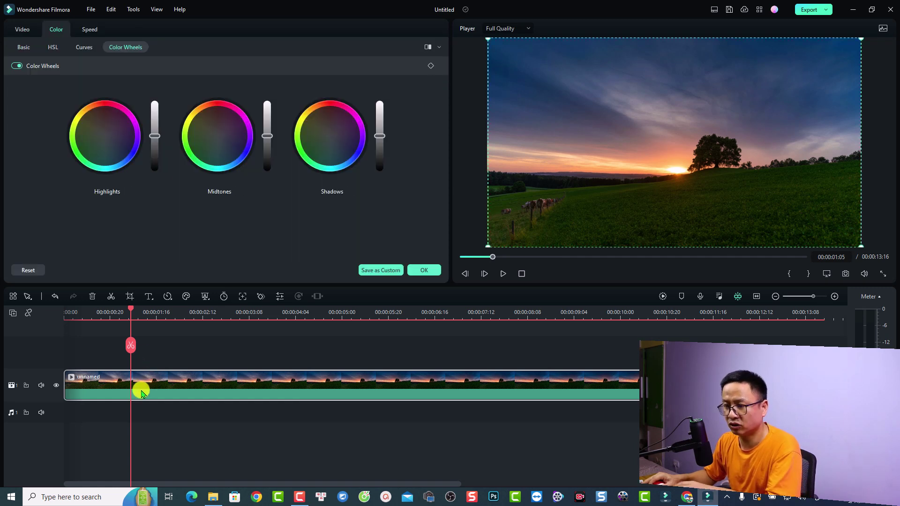
key(Delete)
drag(173, 133, 201, 364)
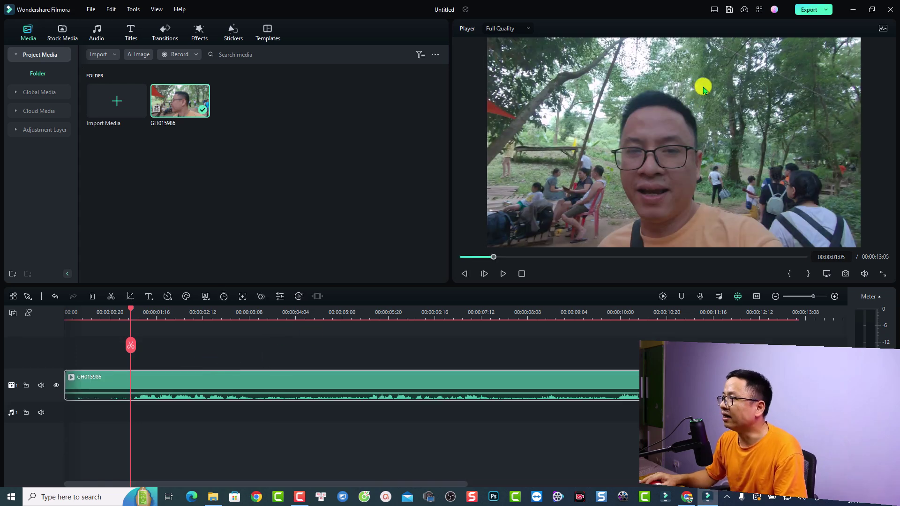
- Play the GH015986 clip in full screen to examine its sharpness, and return to the editor
click(883, 273)
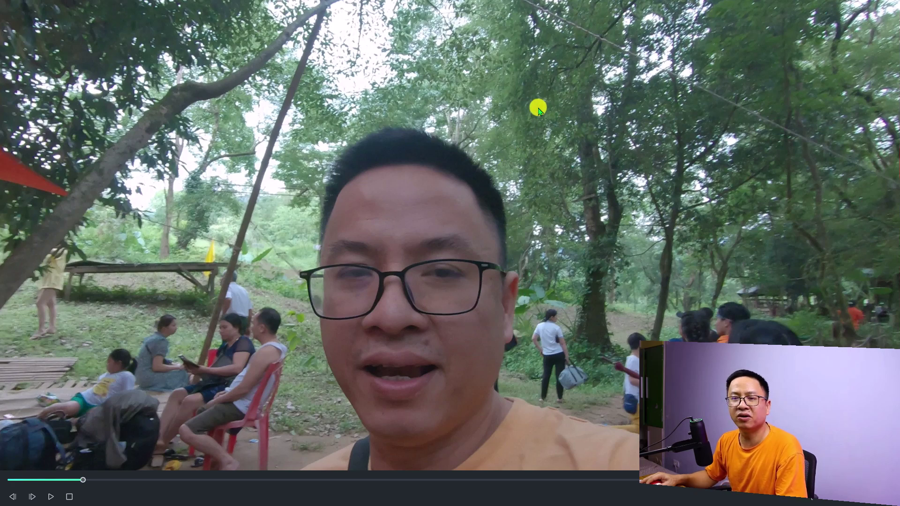
key(space)
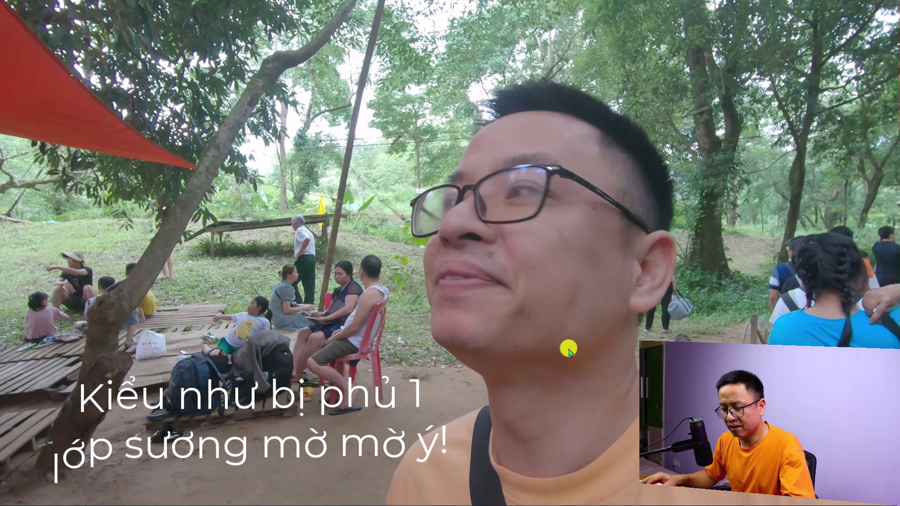
key(Escape)
- Place the playhead at 00:00:03:06 and set the GH015986 clip's Sharpen to 54.98 in its color adjustments
click(244, 313)
double_click(253, 384)
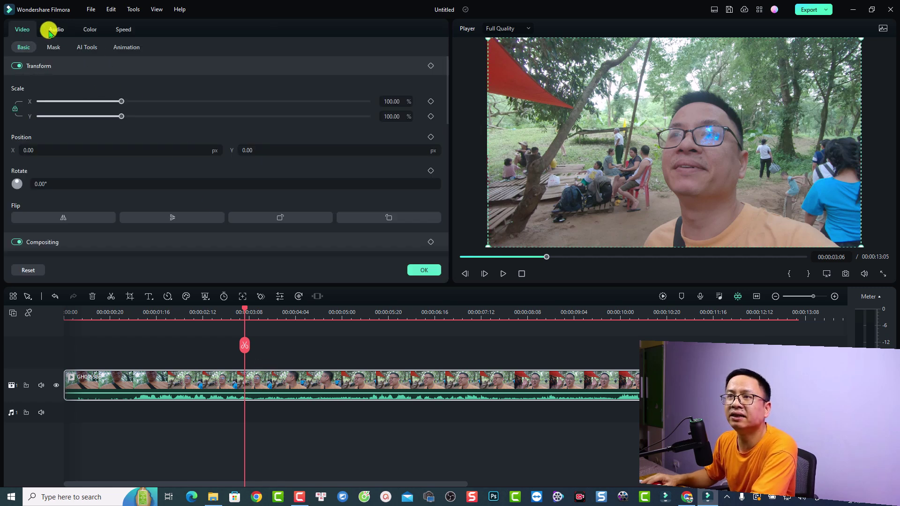
click(78, 30)
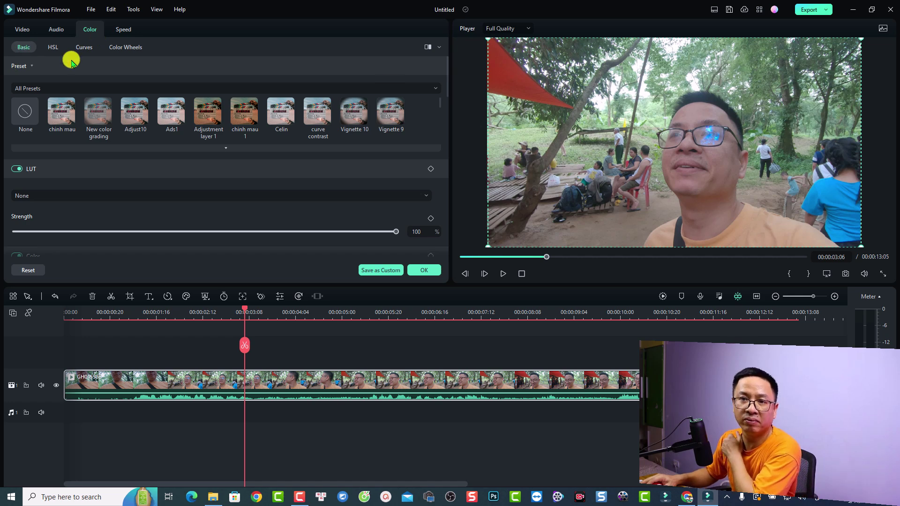
drag(447, 80, 446, 187)
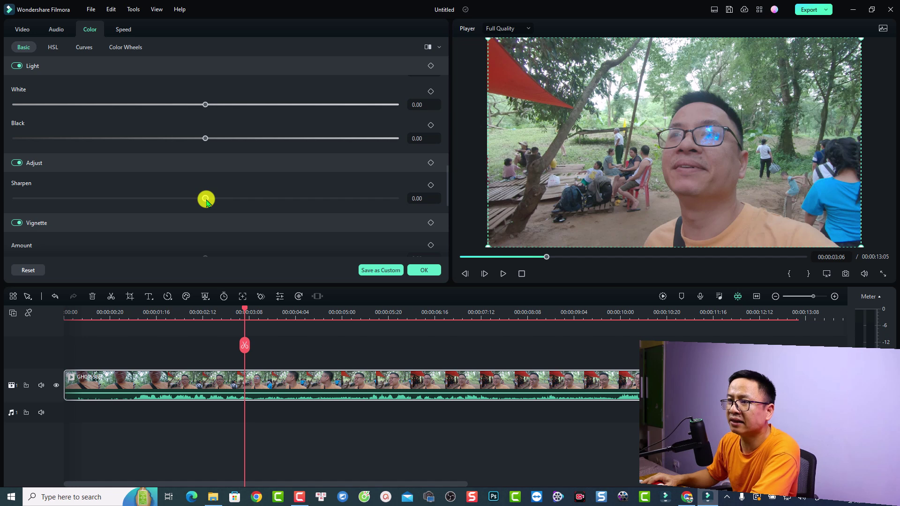
click(247, 198)
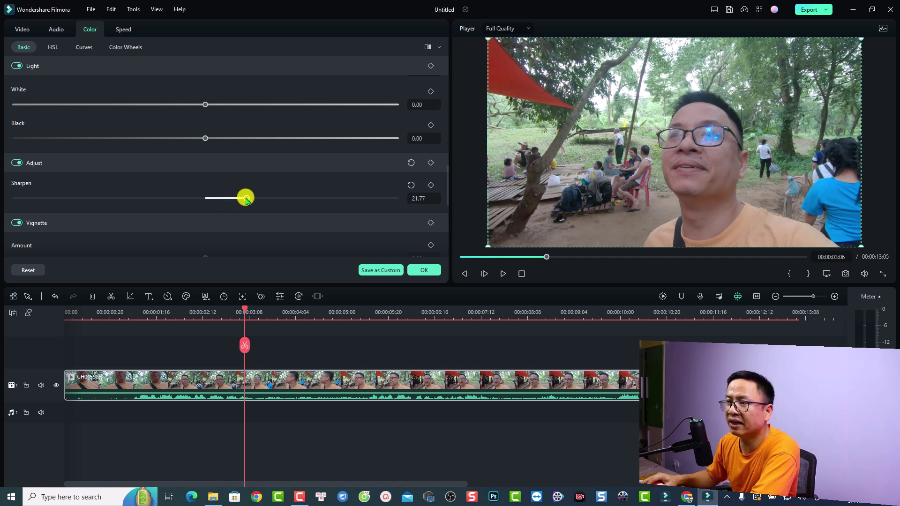
drag(247, 198, 309, 197)
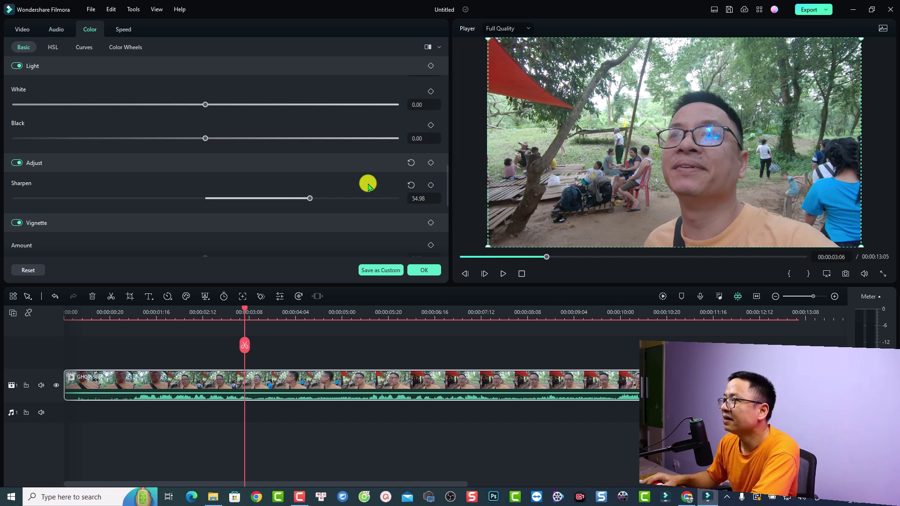
- Compare the sharpened clip with the original in Before/After view, view it in full screen, and close the color settings
click(427, 46)
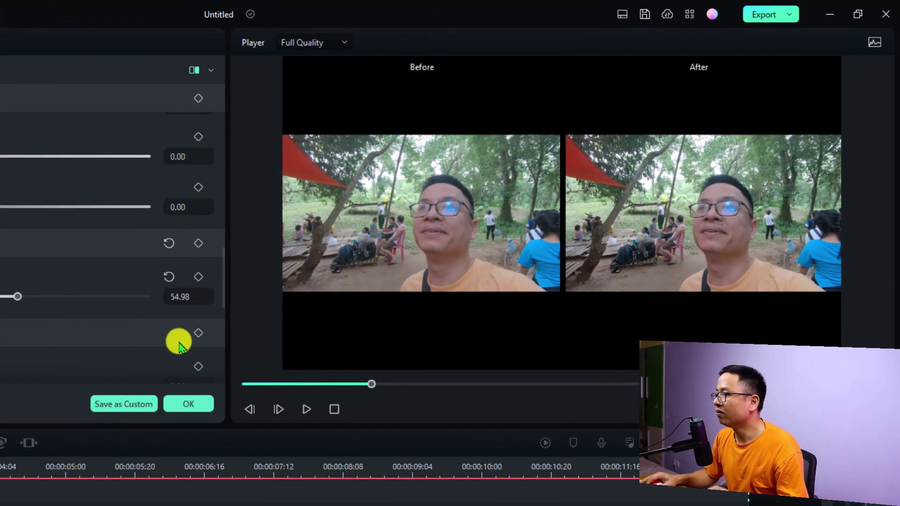
click(183, 405)
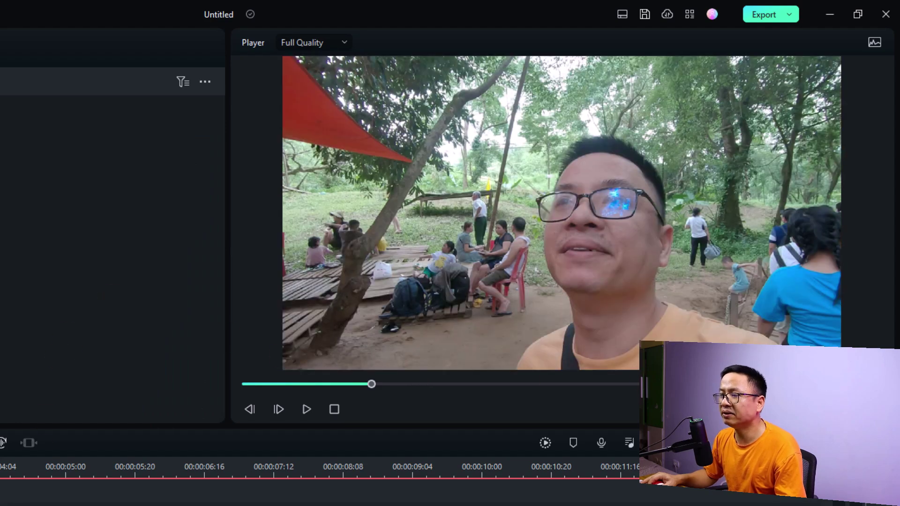
click(177, 302)
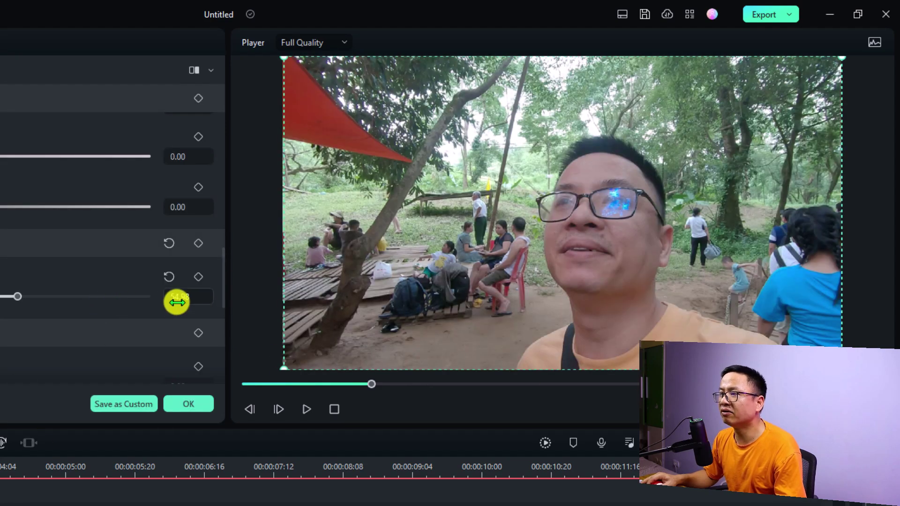
key(alt+Return)
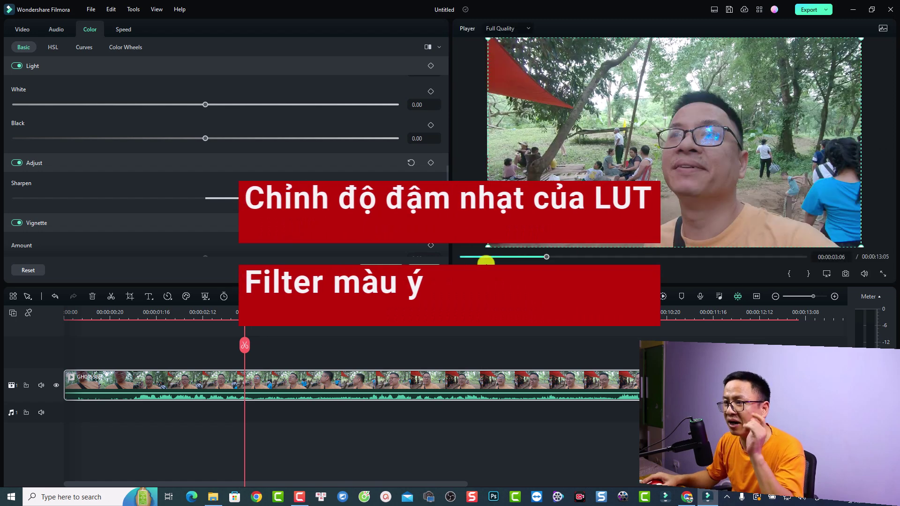
click(383, 330)
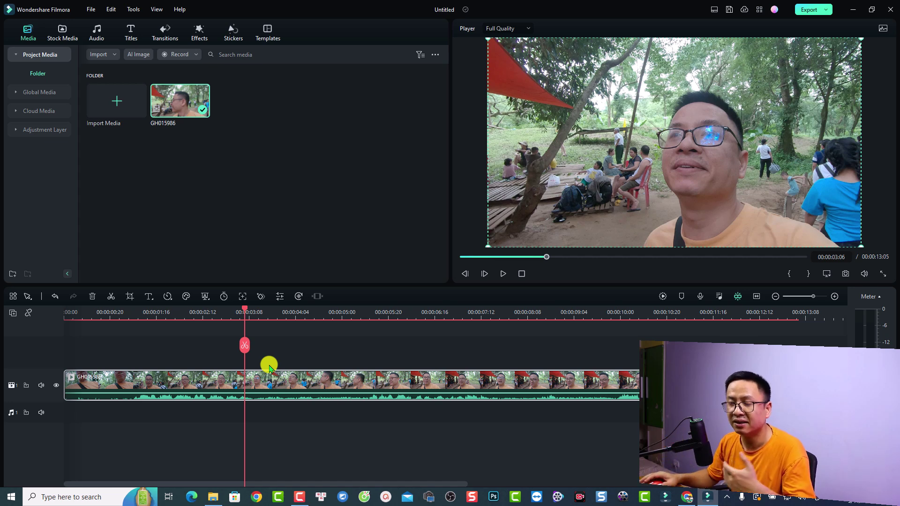
- Load the Cool Film.CUBE LUT from the CubeLUTFiles folder onto the GH015986 clip
click(199, 34)
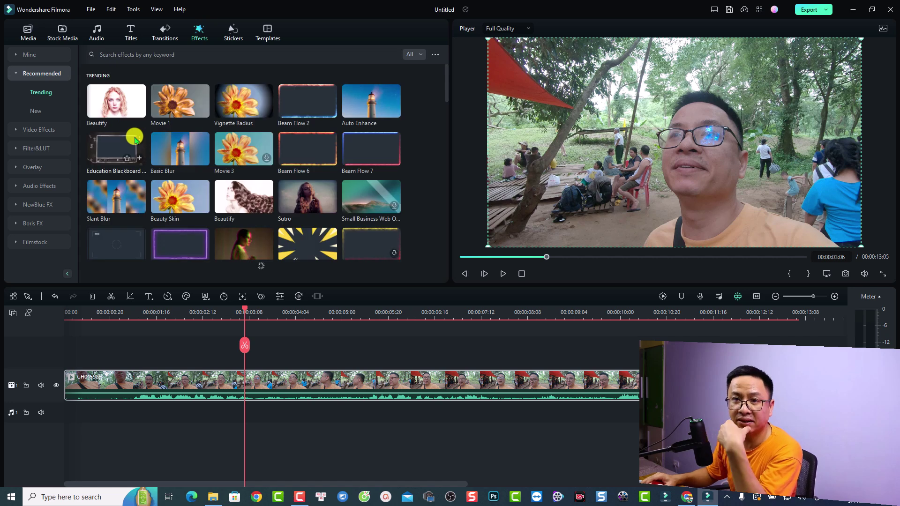
double_click(260, 386)
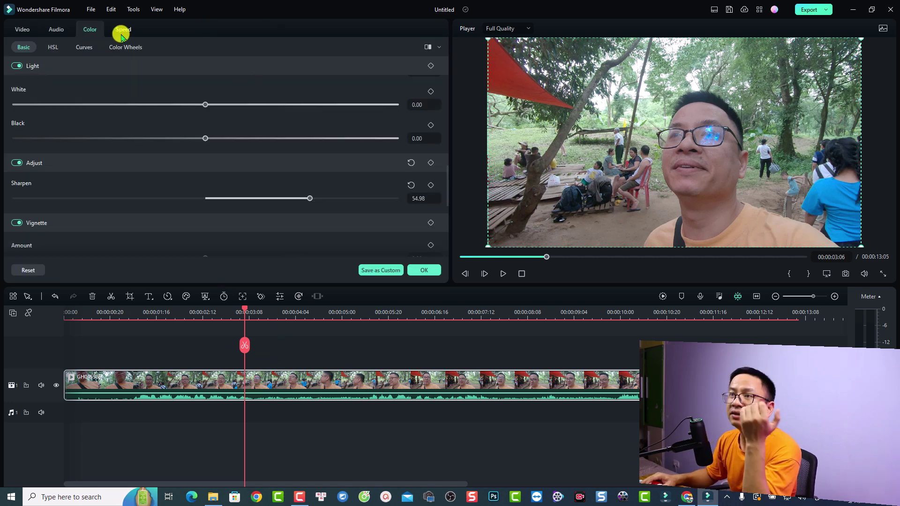
scroll(207, 150, up, 5)
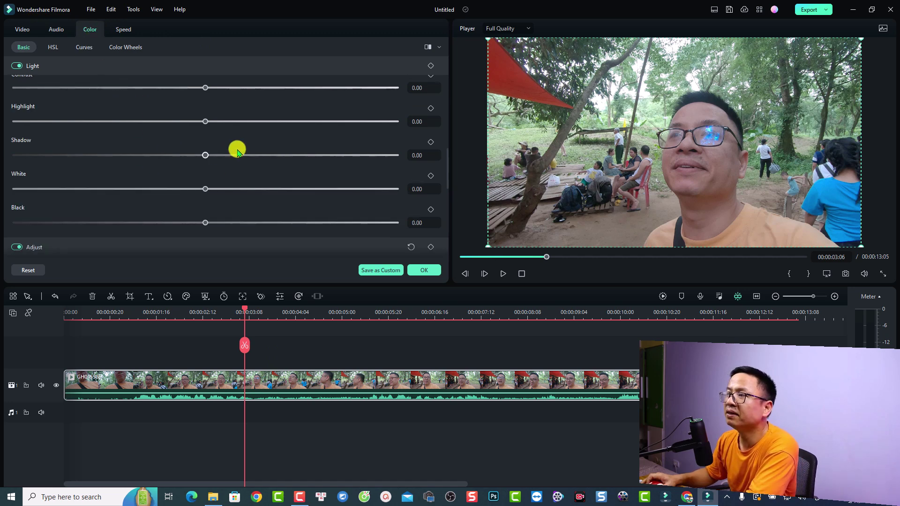
scroll(394, 134, up, 5)
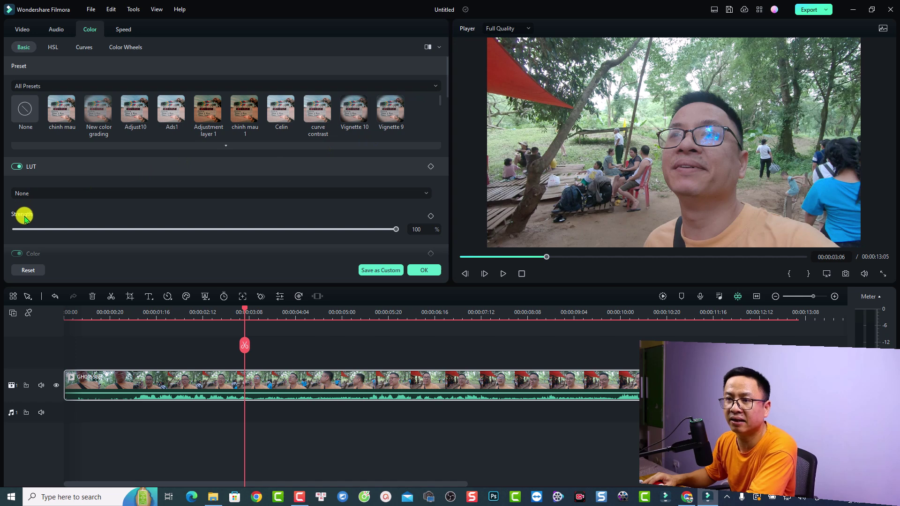
click(43, 194)
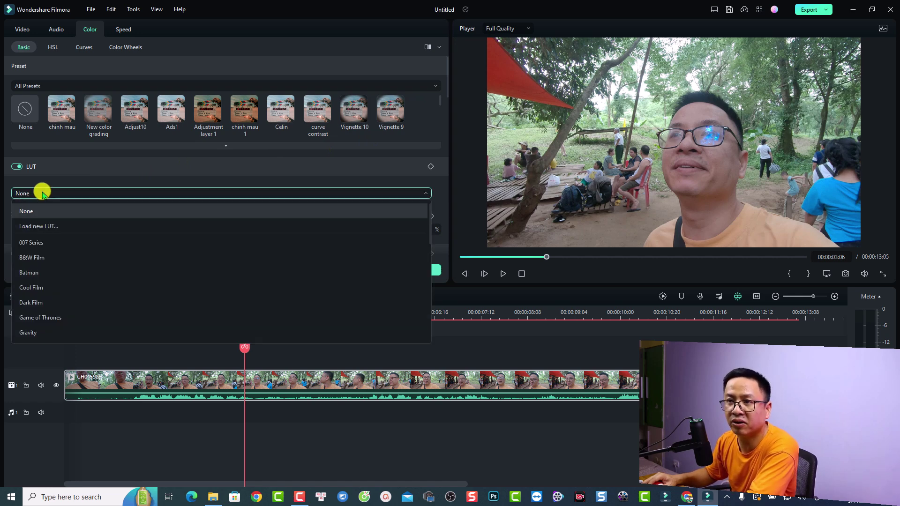
click(31, 226)
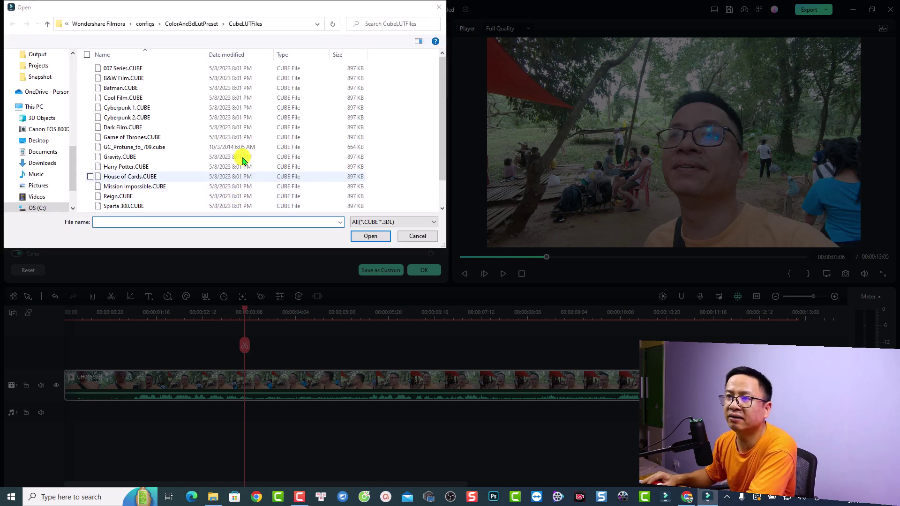
click(116, 98)
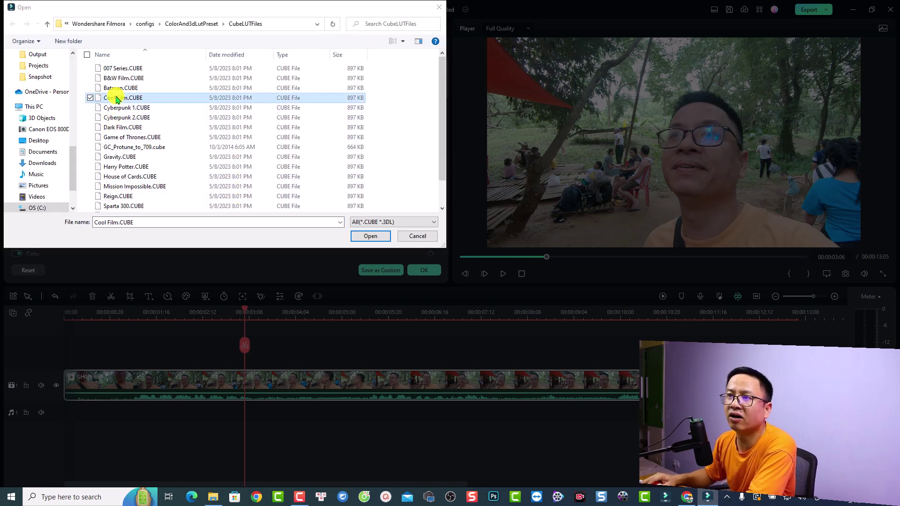
click(368, 237)
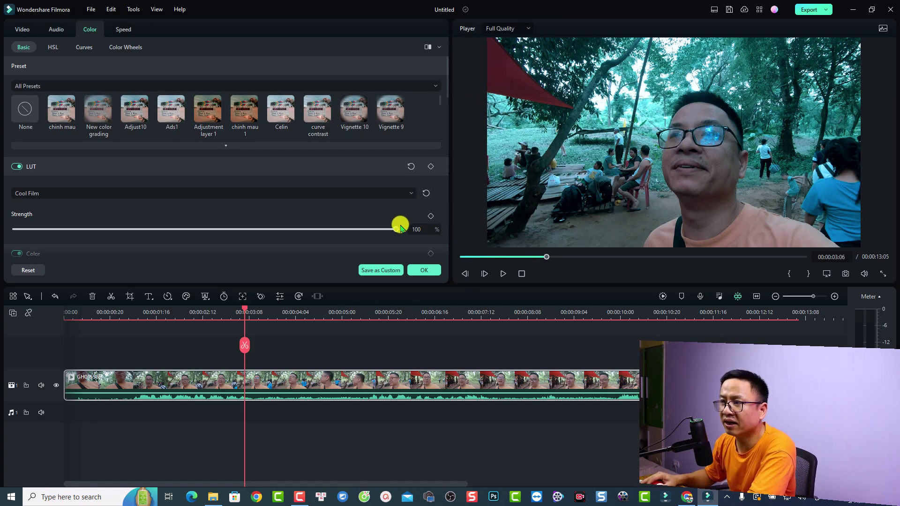
- Set the LUT Strength to 15%, confirm the color settings, and play the clip to check the result
drag(397, 231, 72, 230)
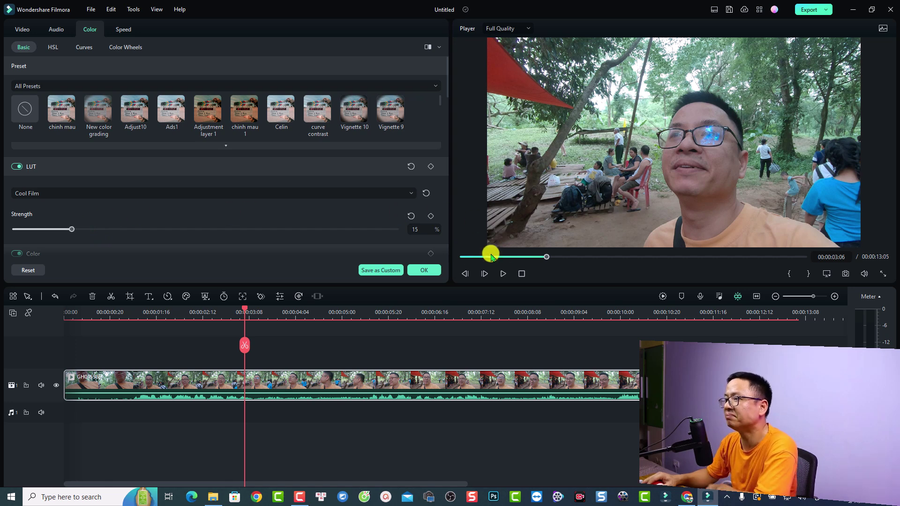
click(441, 270)
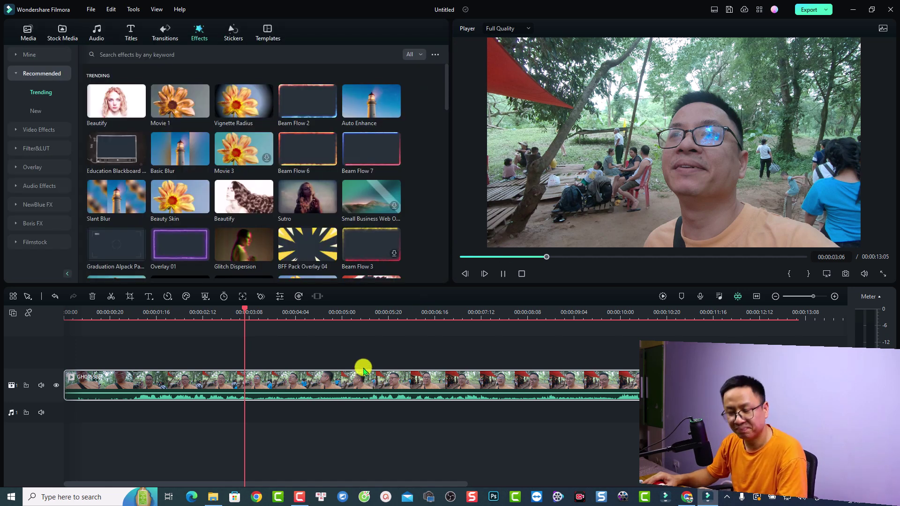
key(space)
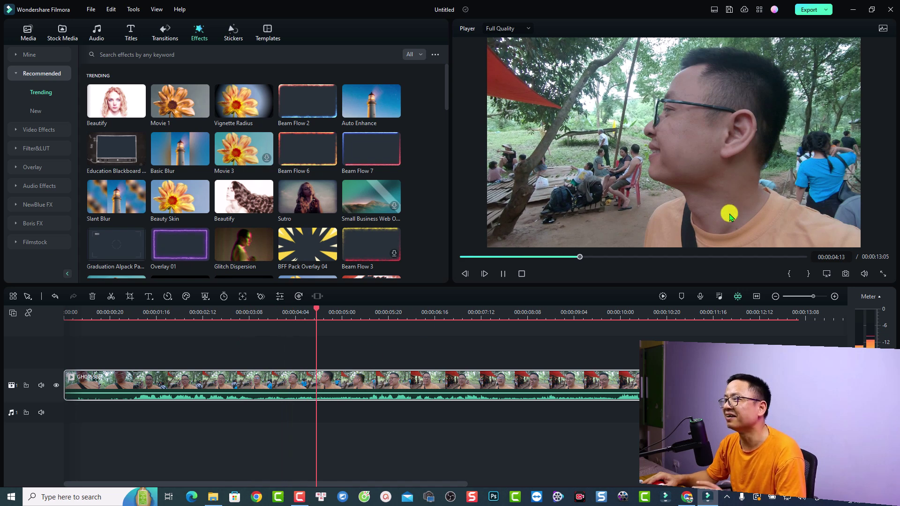
key(space)
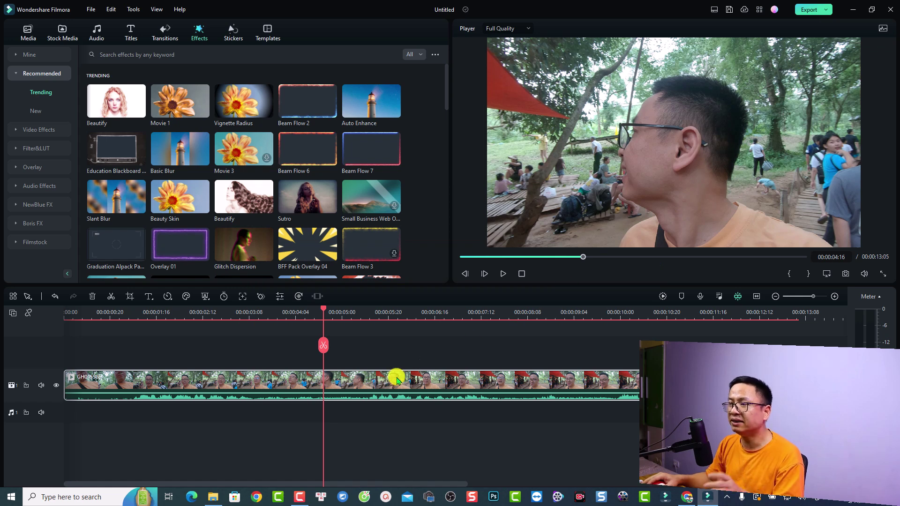
- Start a local export and set its preset to Match to project settings
key(ctrl+e)
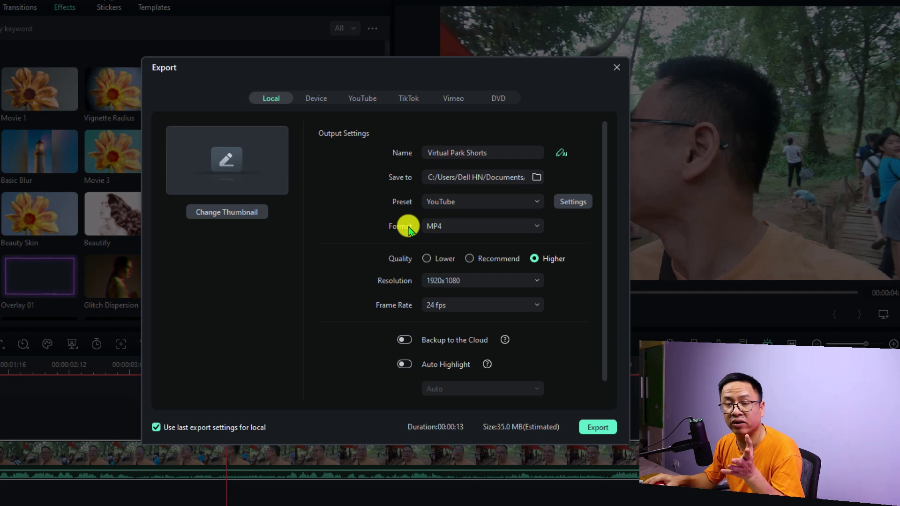
click(503, 203)
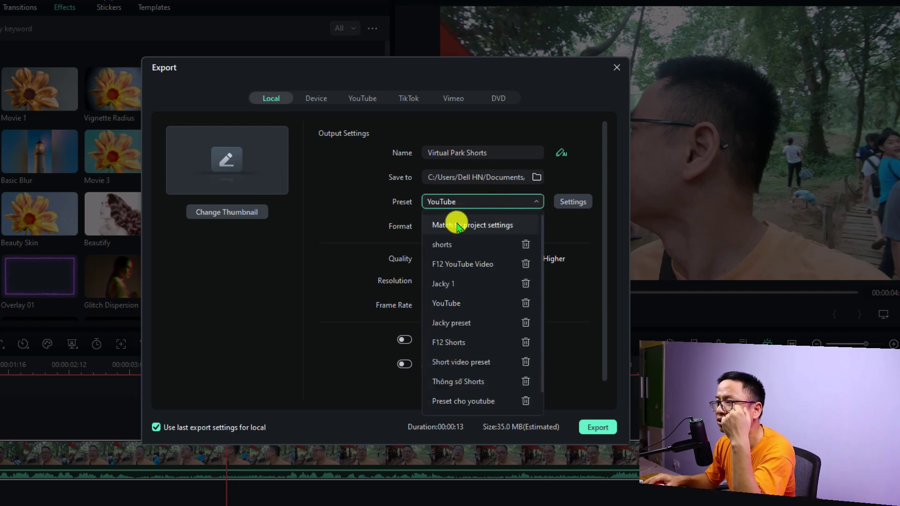
click(457, 227)
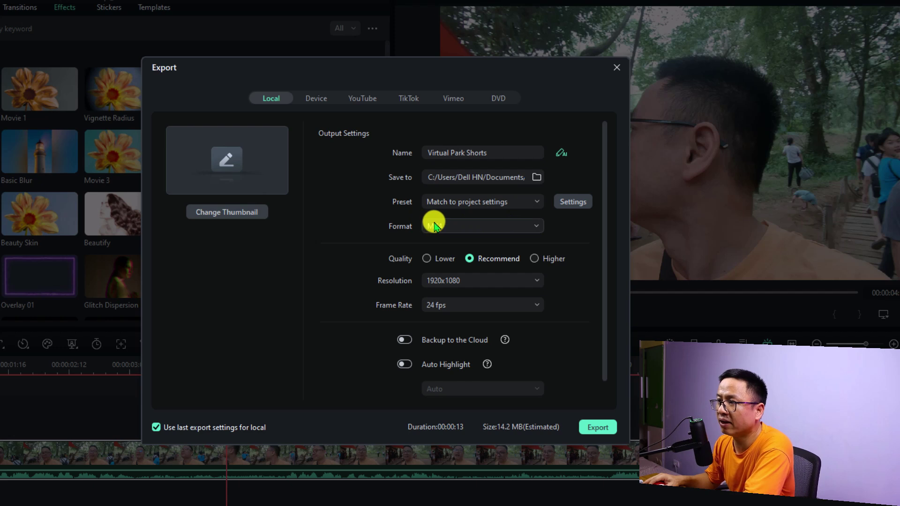
- Set the export's bitrate mode to CBR (Constant Bitrate), choose a higher bit rate, and apply the settings
click(575, 202)
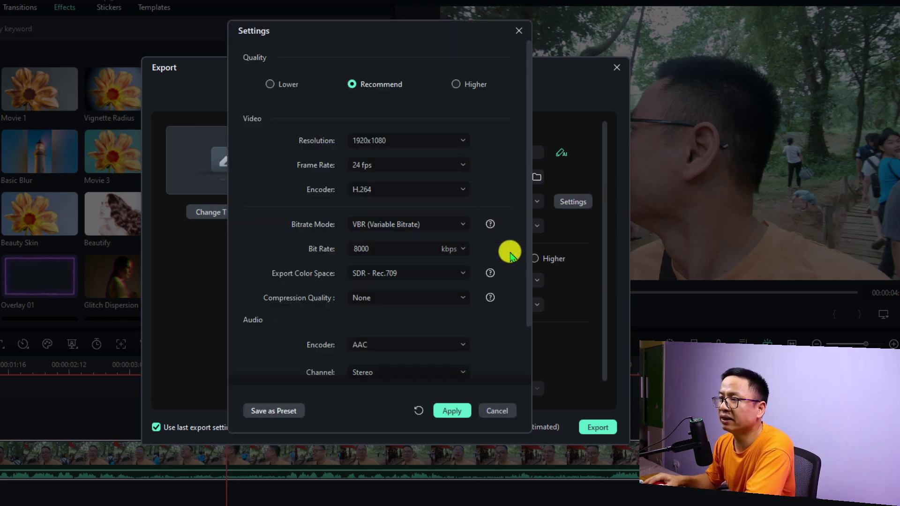
click(417, 230)
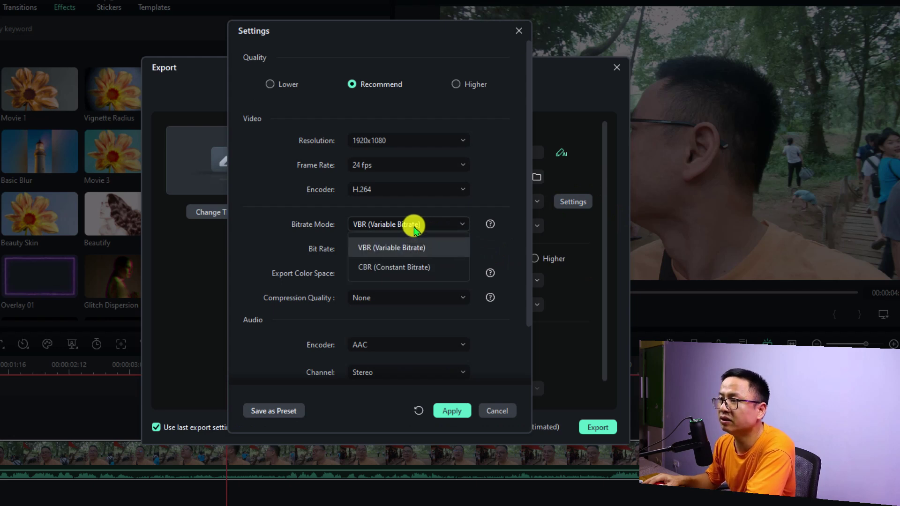
click(382, 268)
click(452, 255)
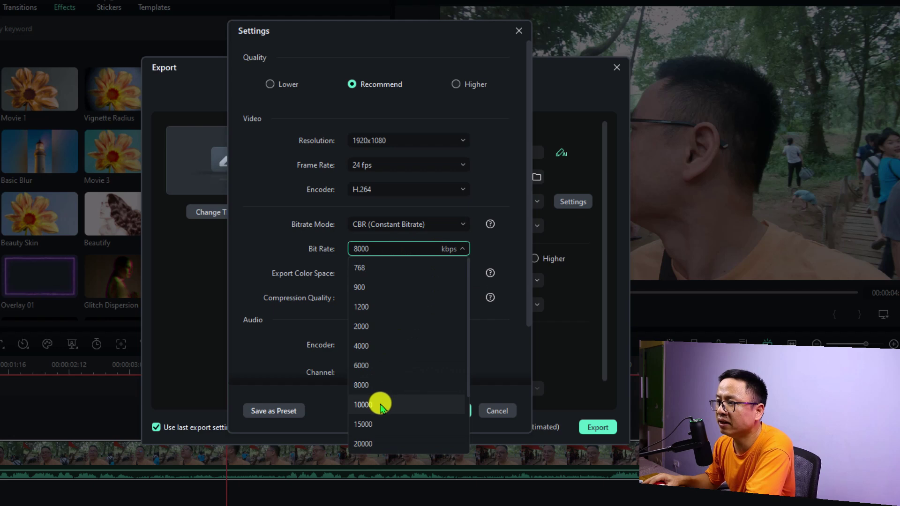
click(370, 433)
click(452, 412)
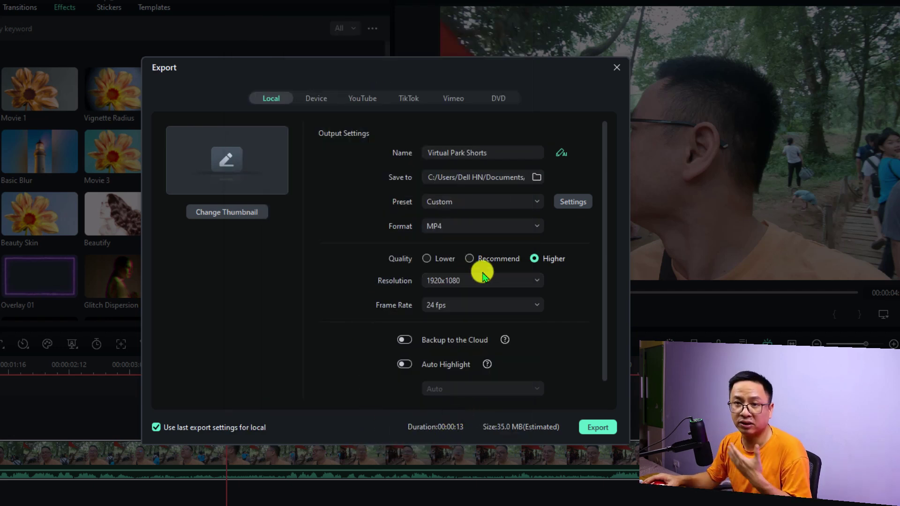
- Set the export preset to Match to project settings and the format to PNG Image Sequence
click(517, 204)
scroll(468, 287, up, 2)
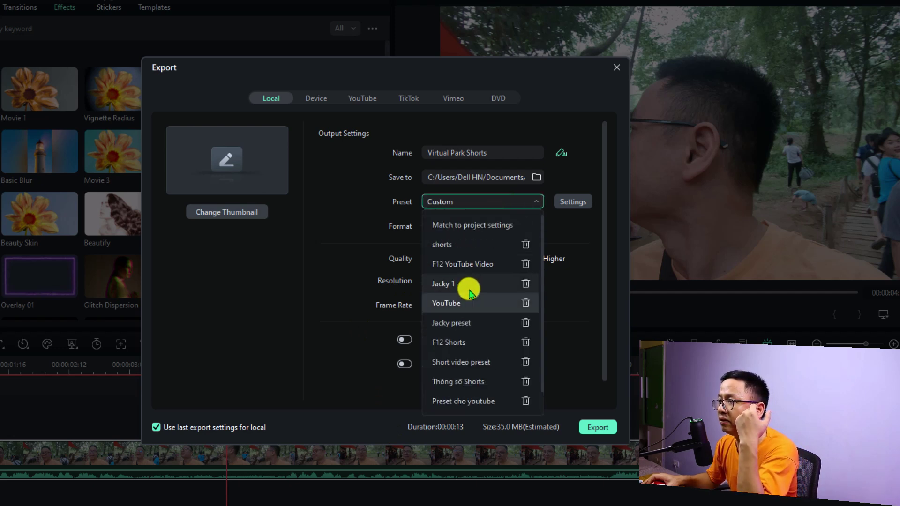
click(467, 225)
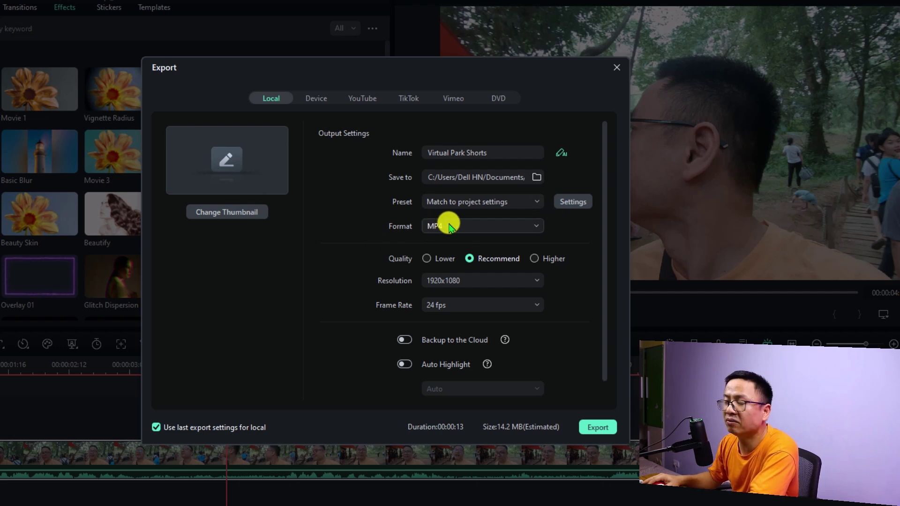
click(535, 230)
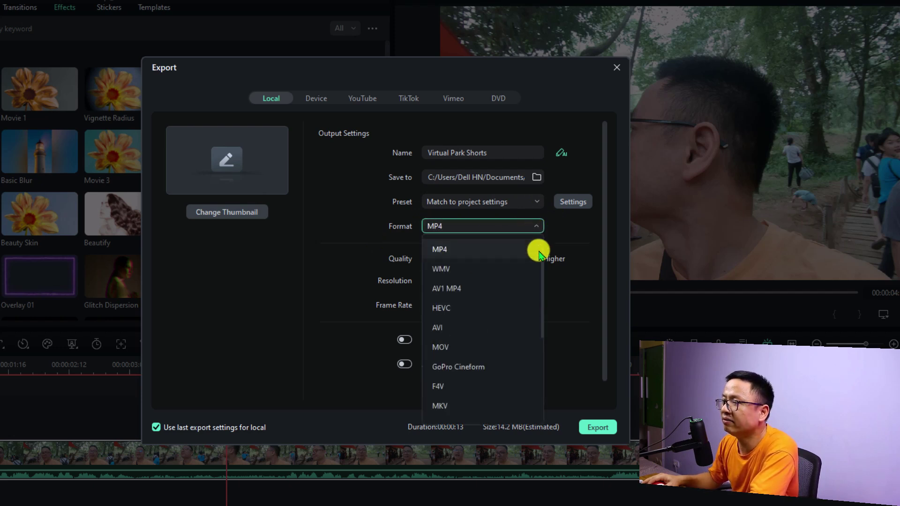
drag(539, 257, 533, 348)
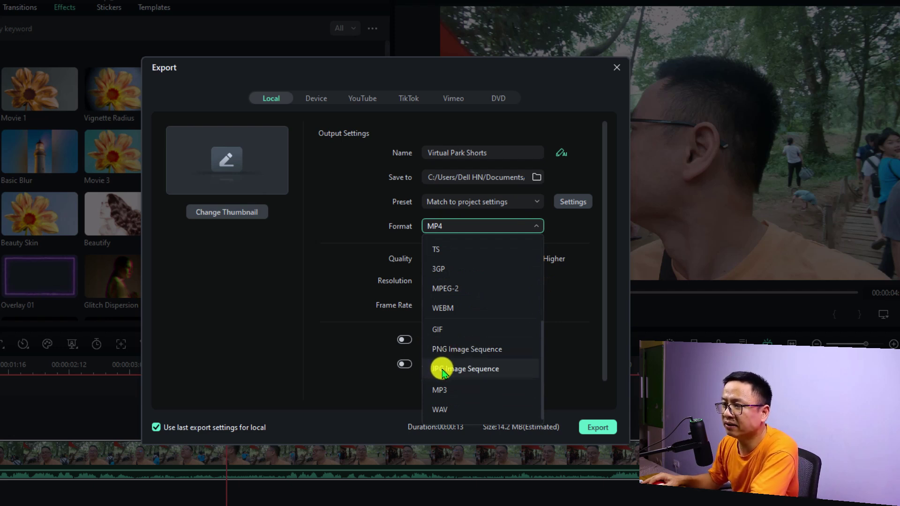
click(470, 350)
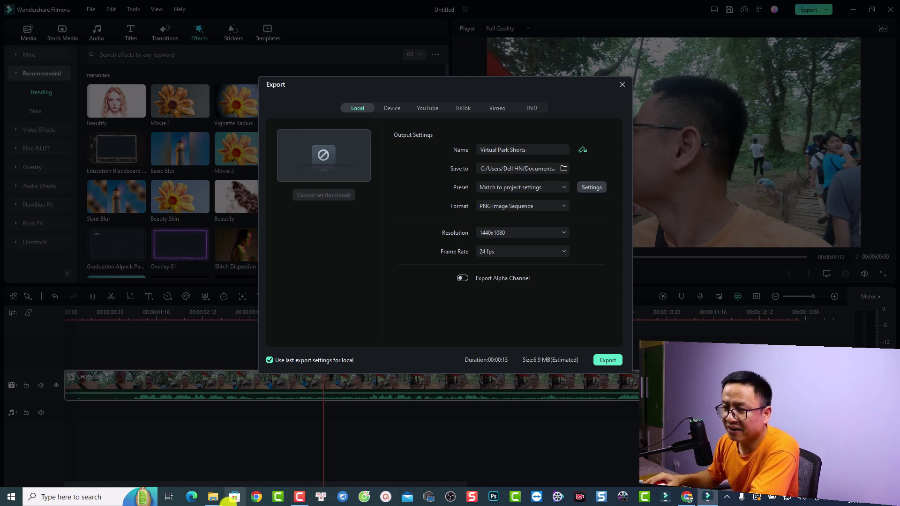
- In File Explorer, look up the PNG Images folder under Documents > Wondershare > Wondershare Filmora > Output and check its contents
click(213, 497)
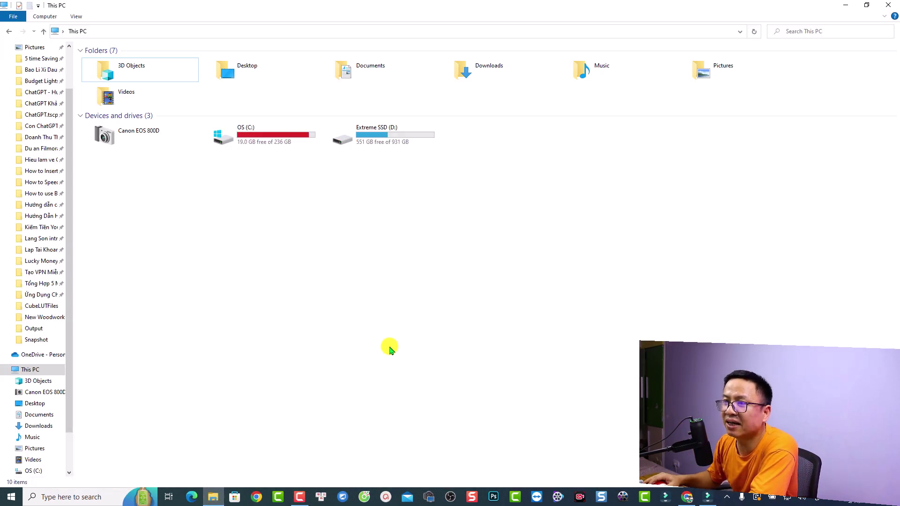
double_click(246, 133)
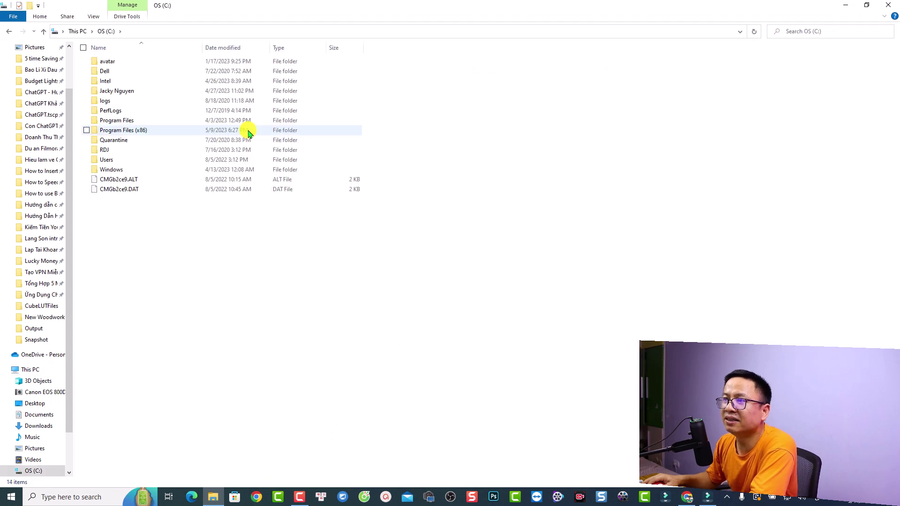
double_click(111, 90)
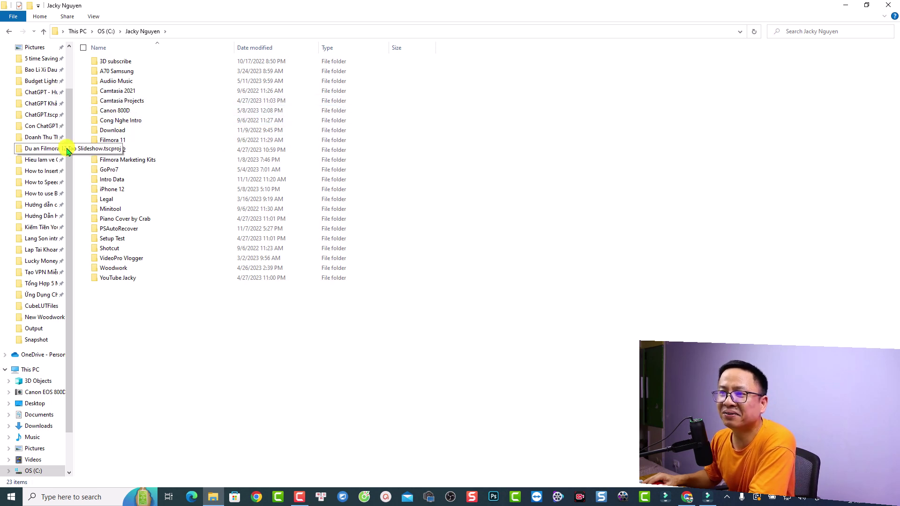
drag(68, 148, 67, 81)
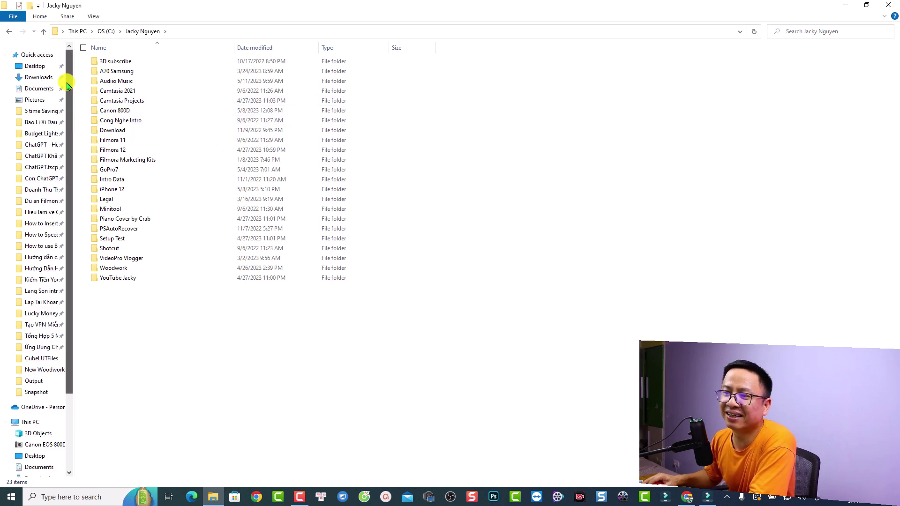
click(39, 88)
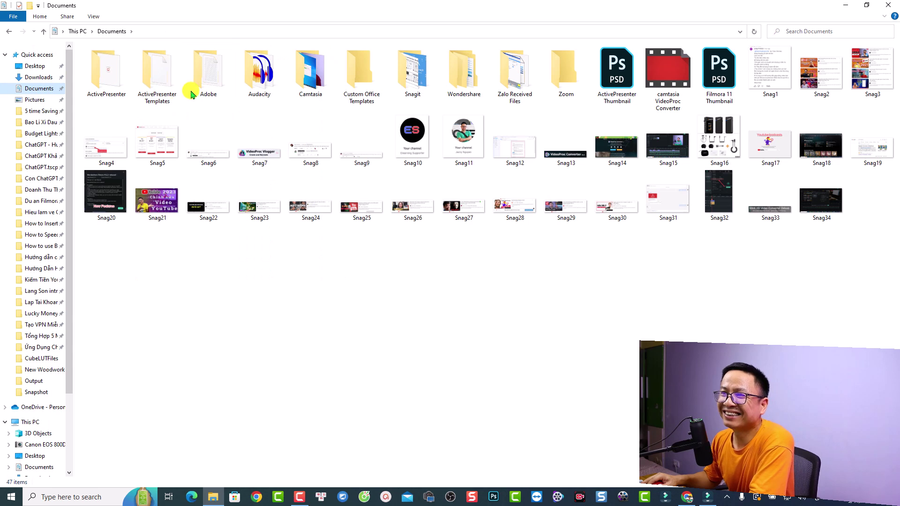
double_click(460, 90)
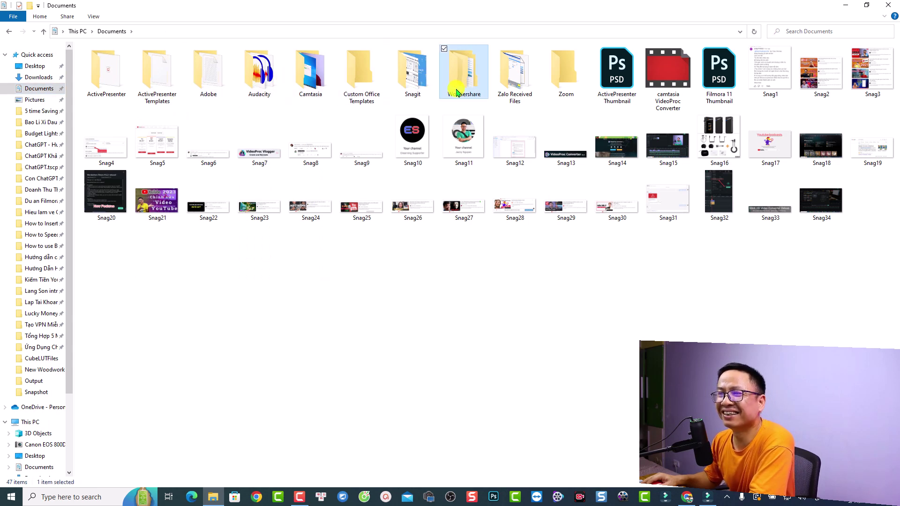
double_click(103, 61)
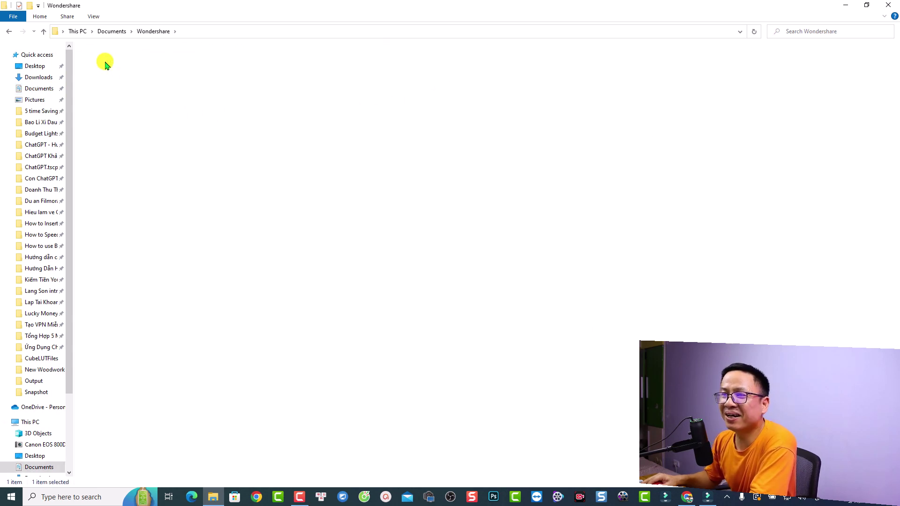
double_click(137, 179)
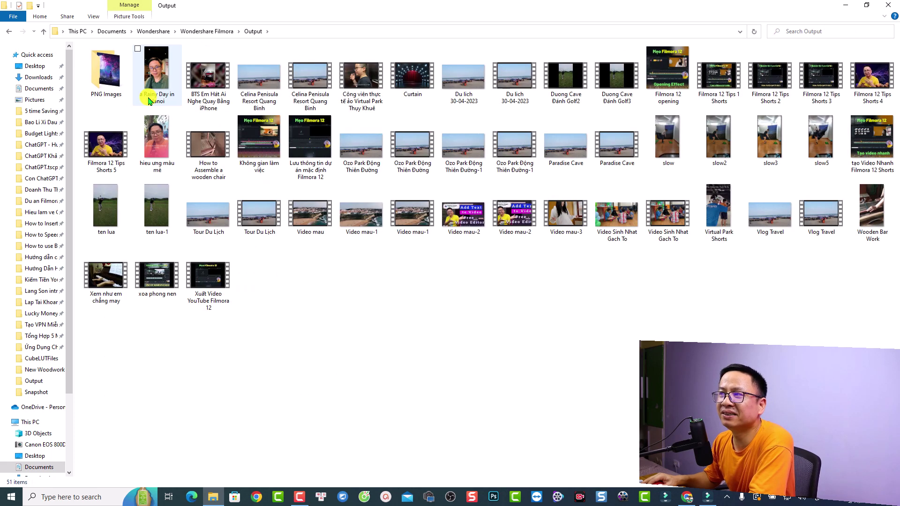
double_click(103, 84)
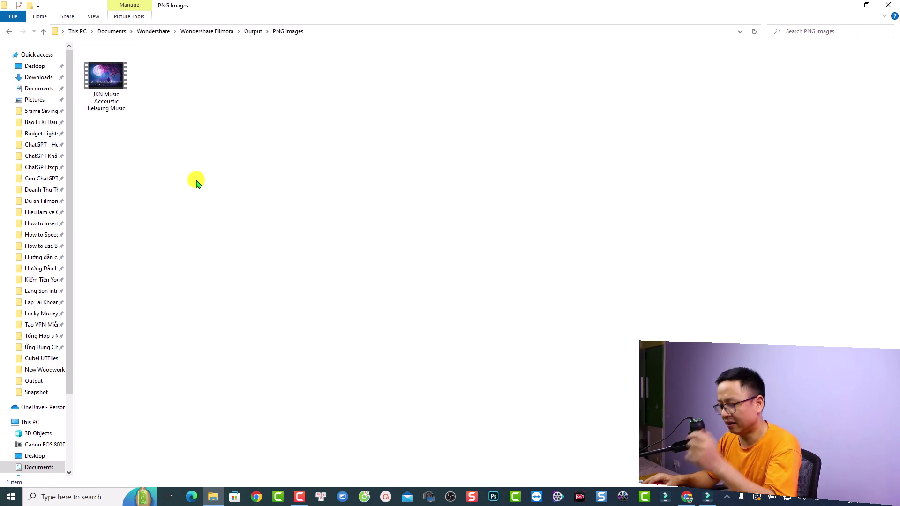
key(F5)
key(alt+Left)
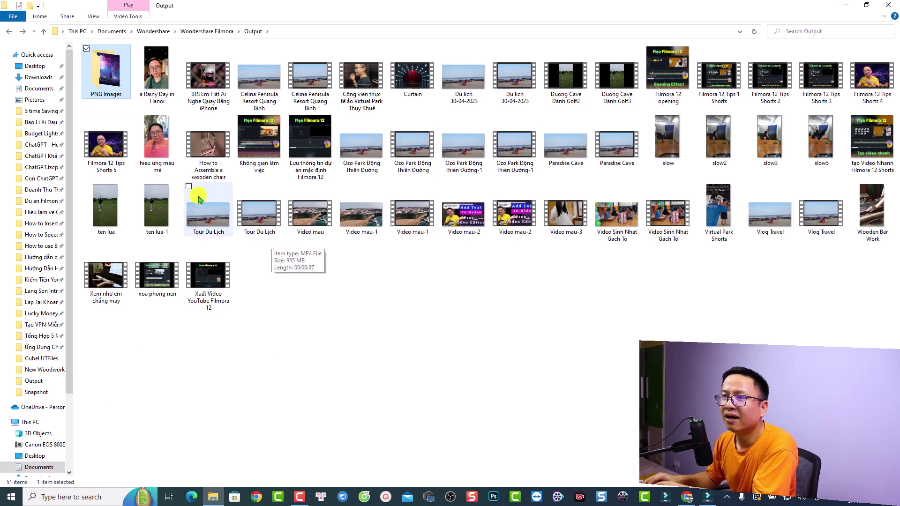
- Return to Filmora, leave the export, and shorten the clip by splitting it at 00:00:01:20 and deleting the part after it
key(alt+Tab)
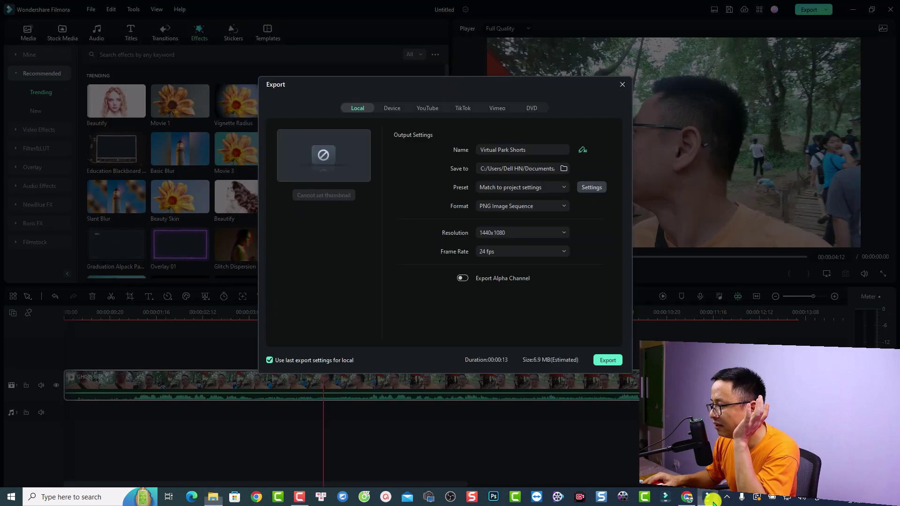
click(622, 85)
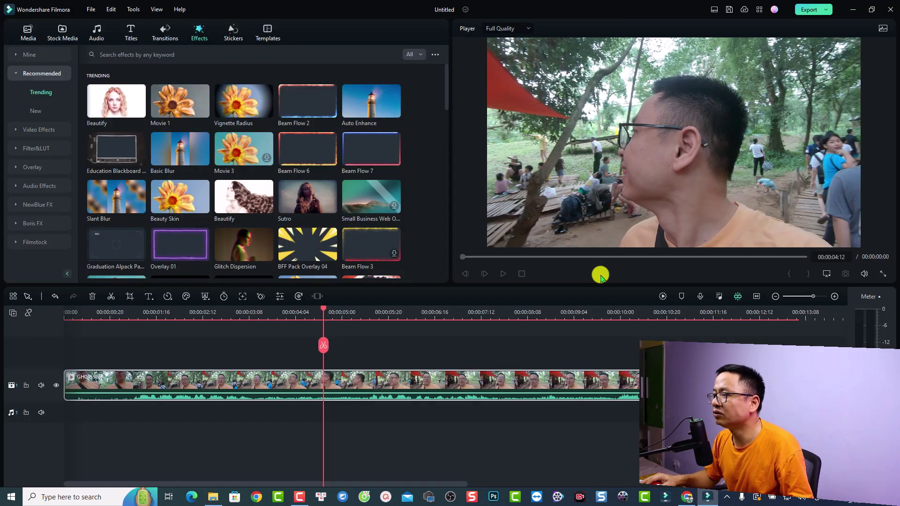
click(166, 312)
key(ctrl+b)
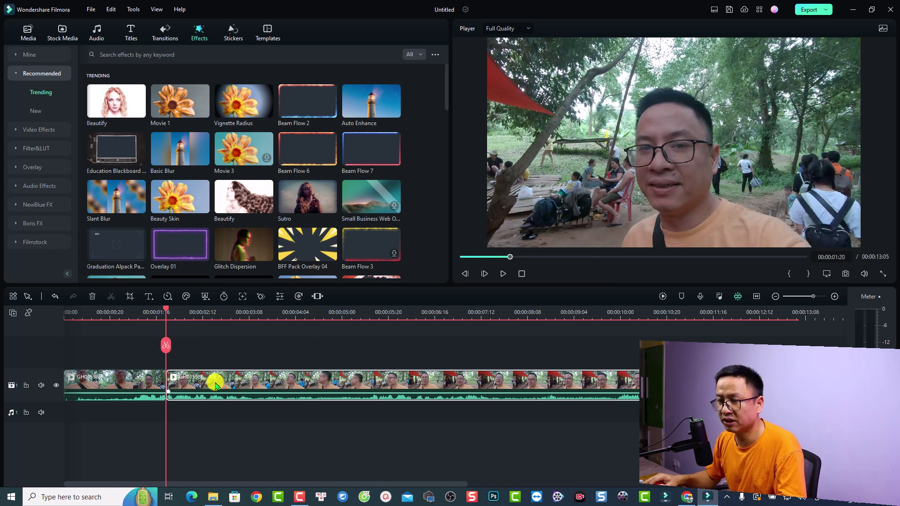
key(Delete)
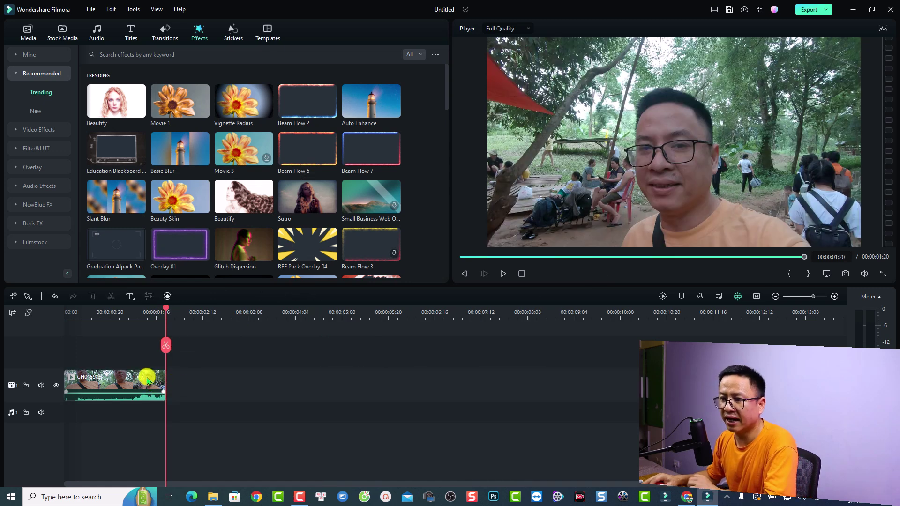
- Export the shortened clip locally in PNG Image Sequence format
click(145, 377)
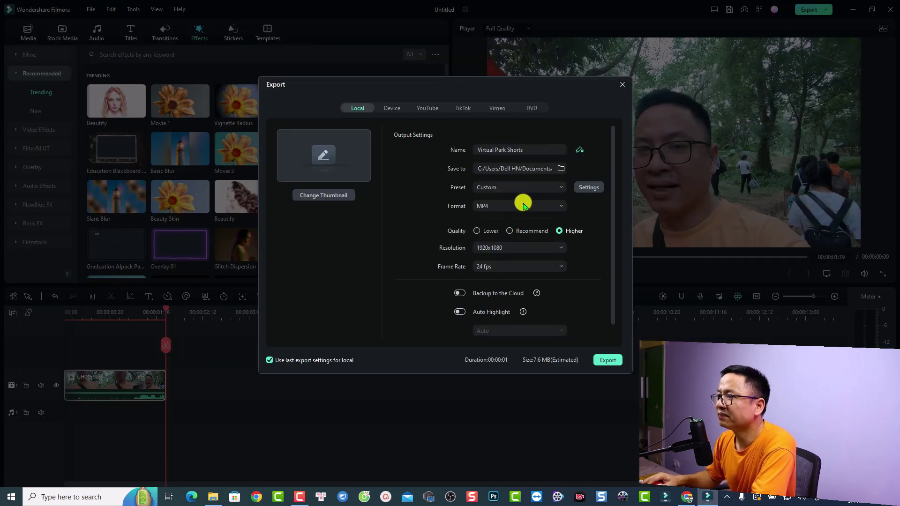
click(520, 209)
scroll(529, 295, down, 3)
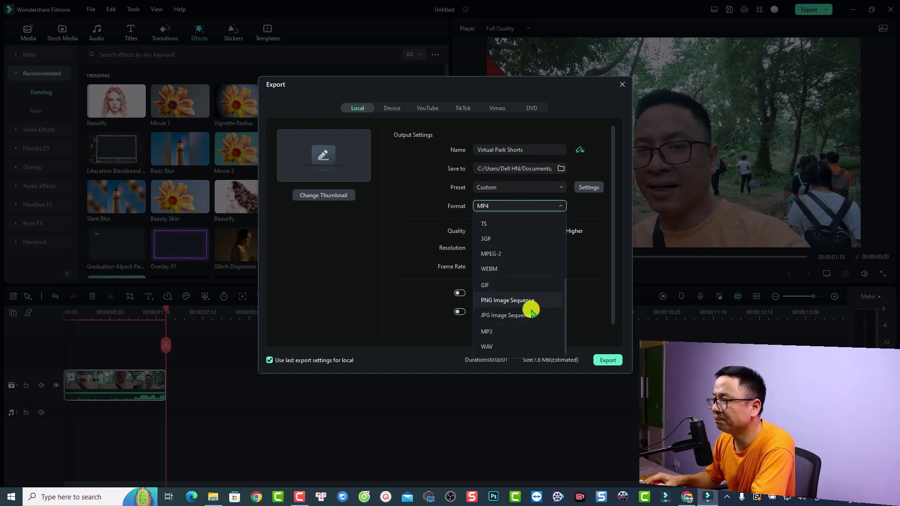
click(511, 301)
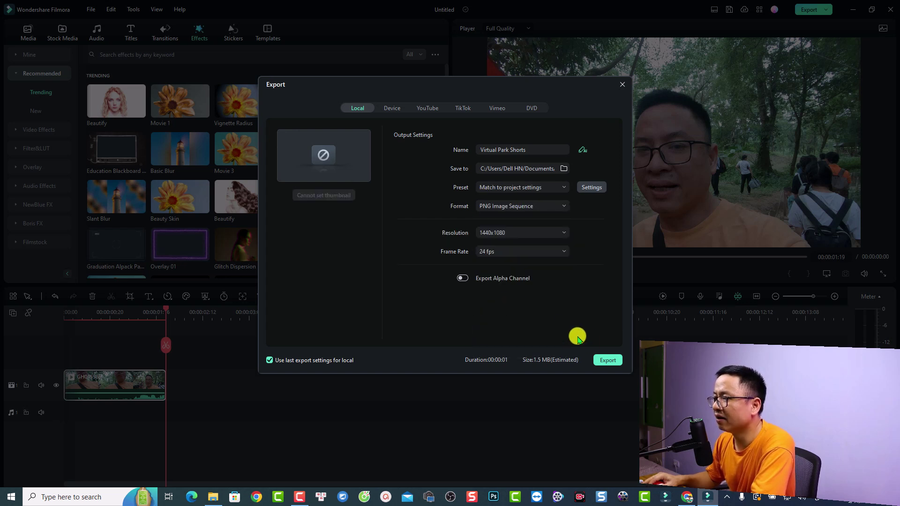
click(608, 360)
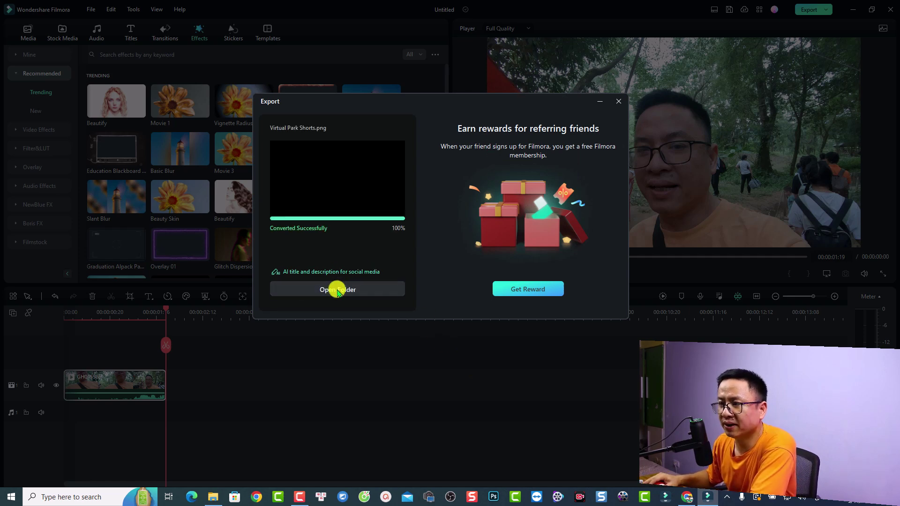
- Open the export's output folder full-size, view Virtual Park Shorts_38.png maximized, and close the image
click(338, 290)
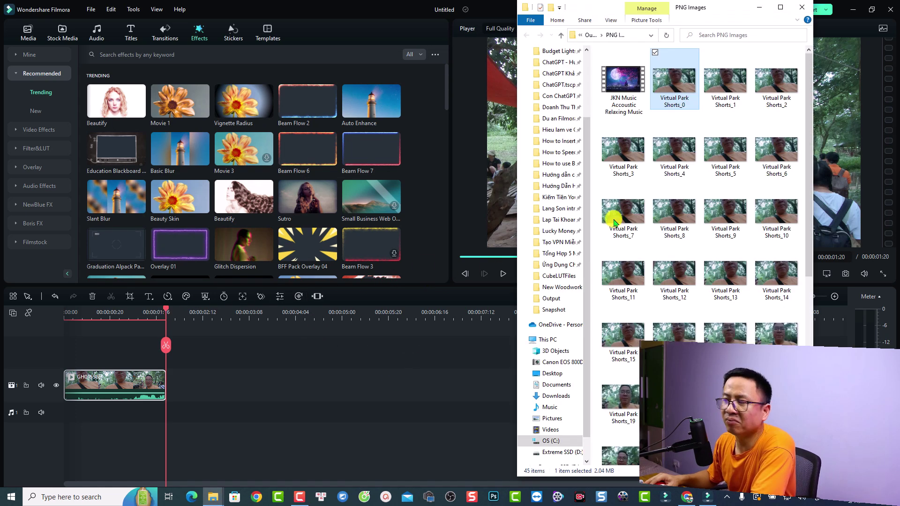
click(782, 7)
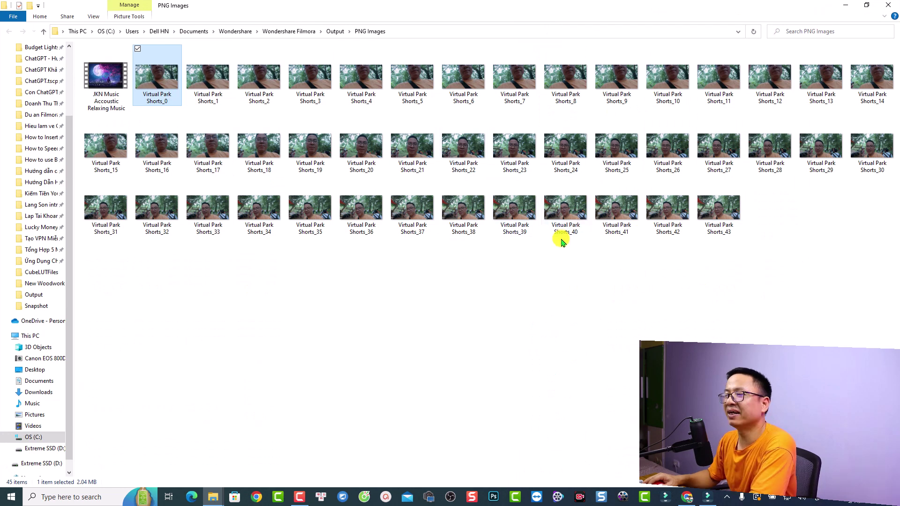
click(471, 212)
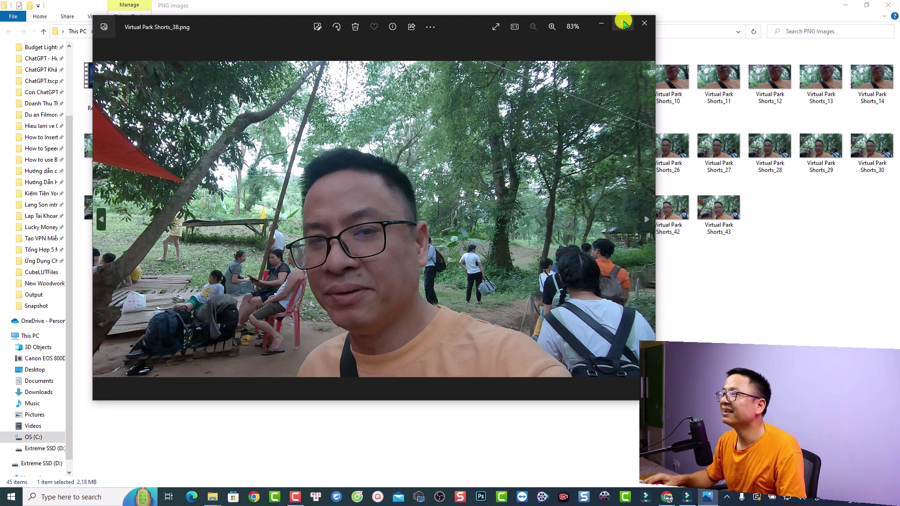
click(623, 22)
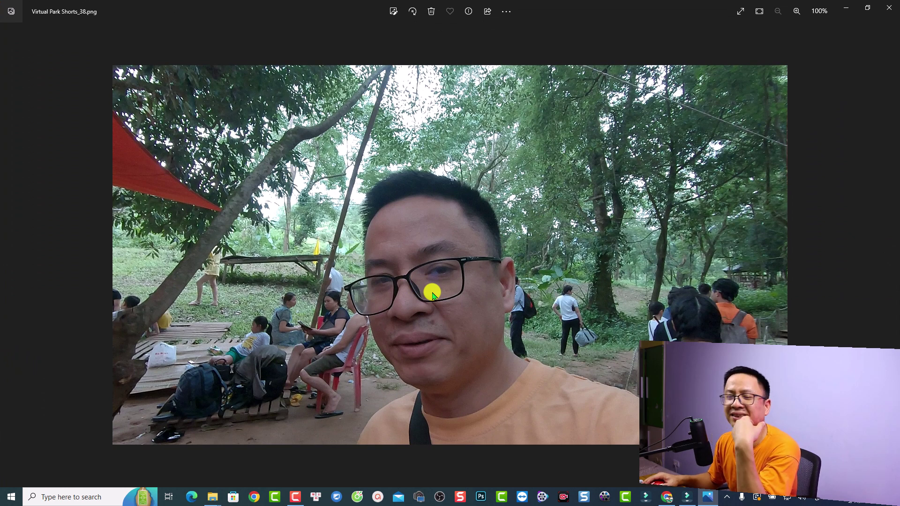
click(890, 10)
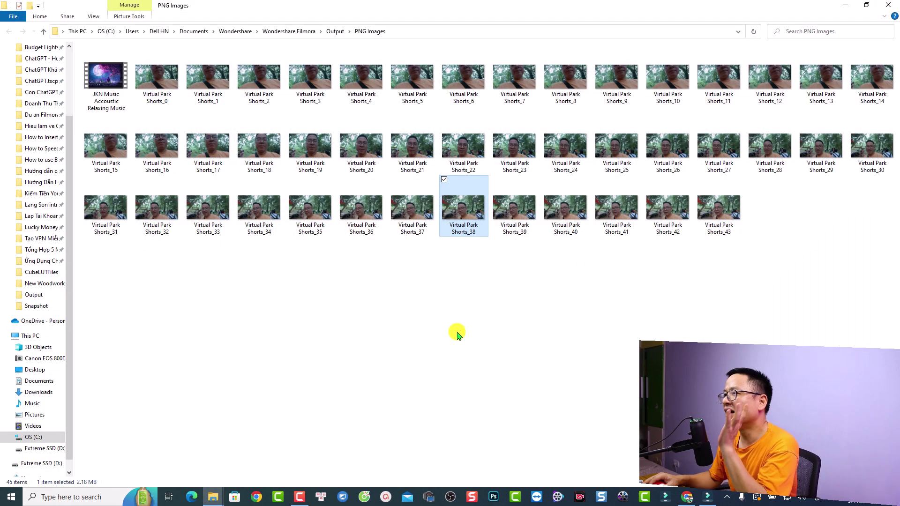
- Switch back to Filmora and show the new recommended transitions, filtered to Free
click(707, 497)
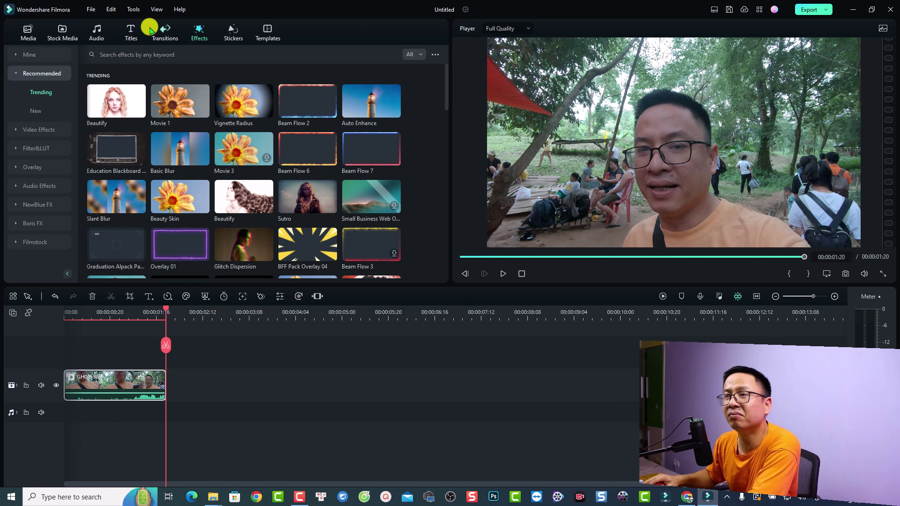
click(178, 30)
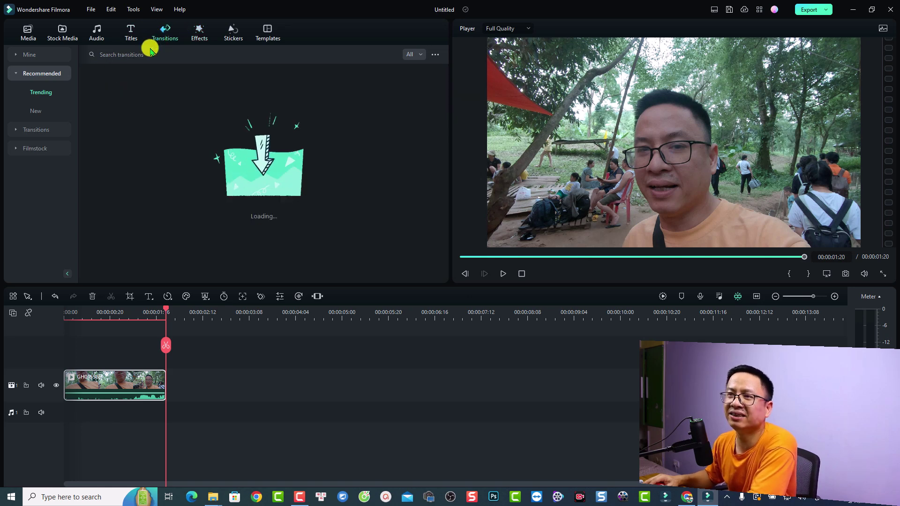
click(33, 112)
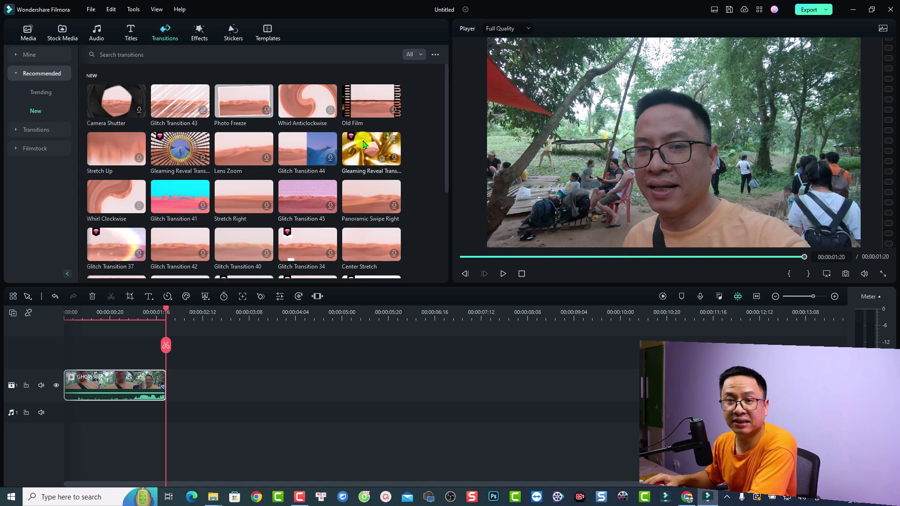
click(420, 80)
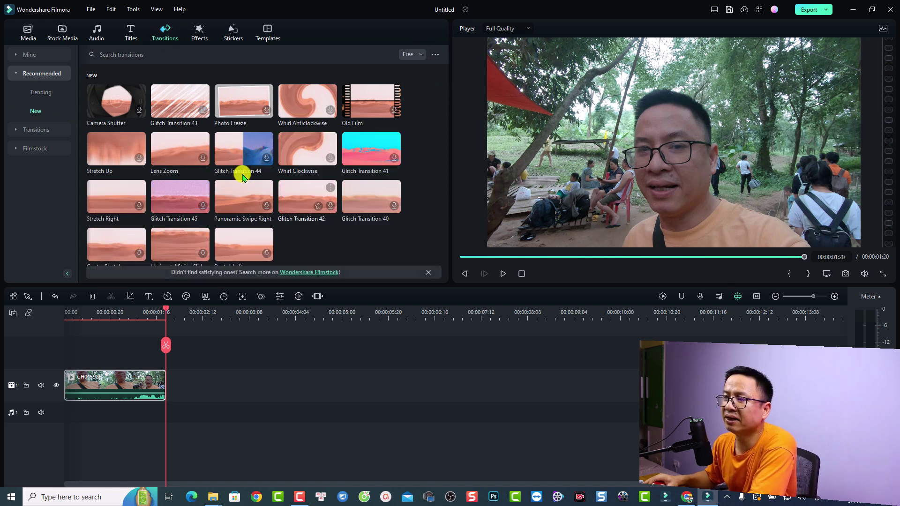
- Show the new recommended effects, filtered to Free
click(201, 34)
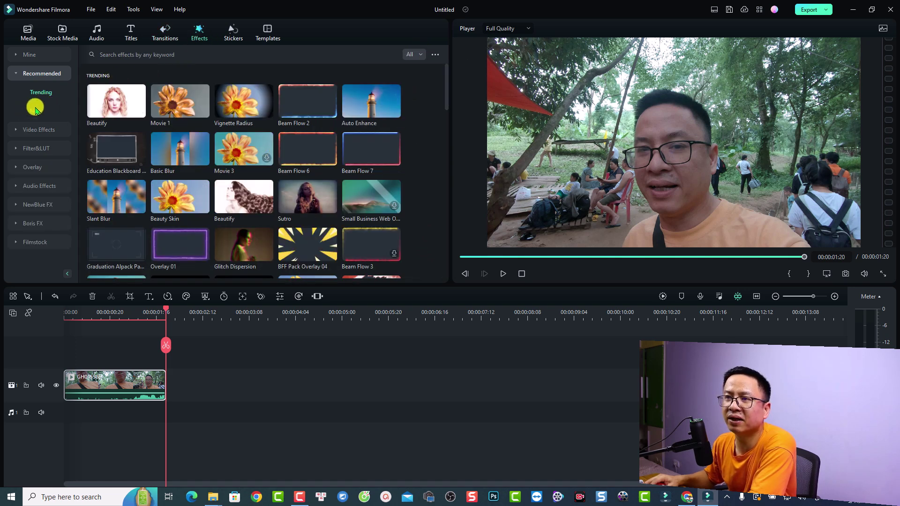
click(35, 110)
click(415, 55)
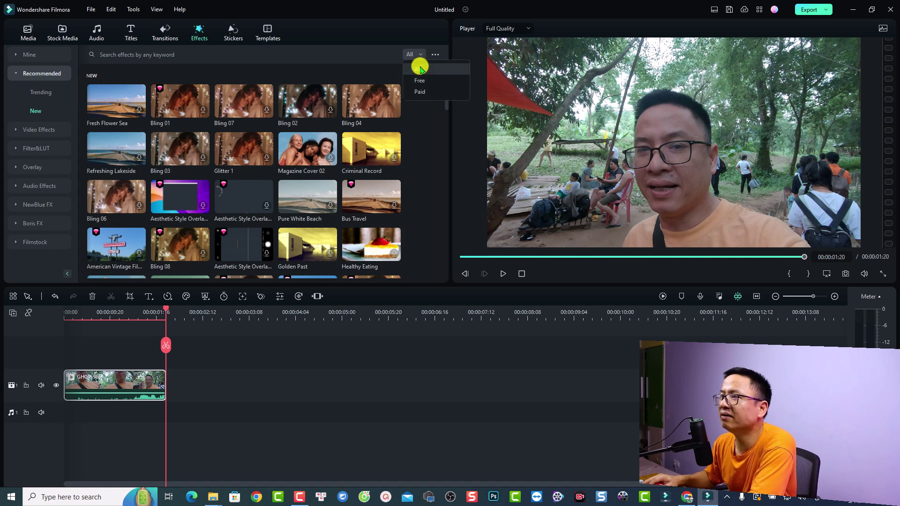
click(419, 80)
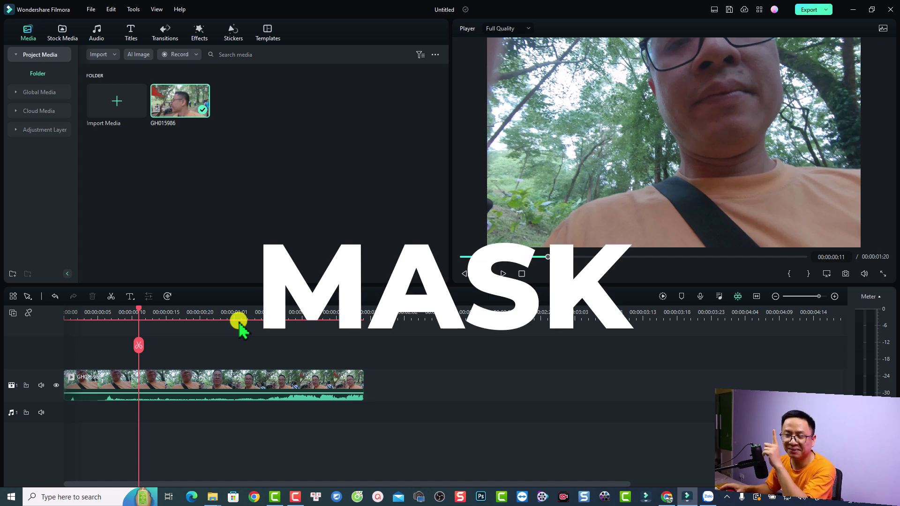
- Select the timeline clip at 00:00:01:01 and apply the Square Blur effect from the Basic video effects to it
click(234, 313)
click(270, 388)
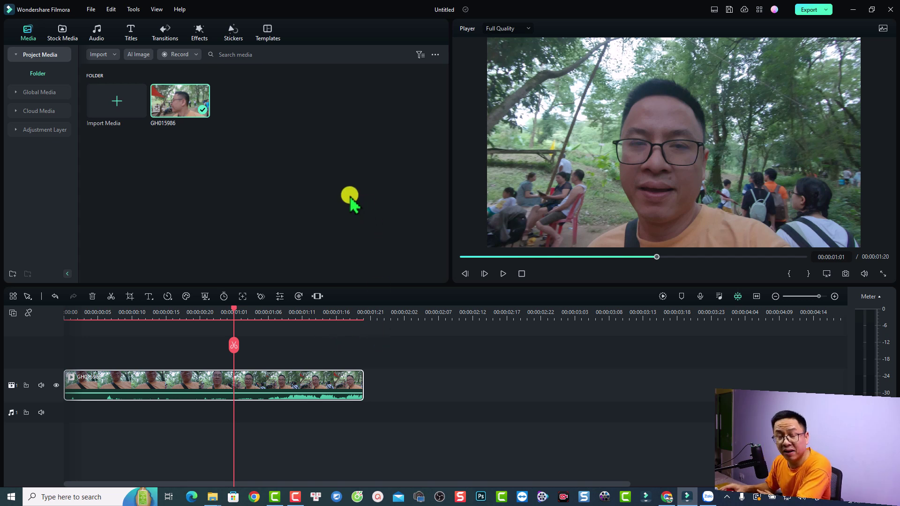
click(198, 37)
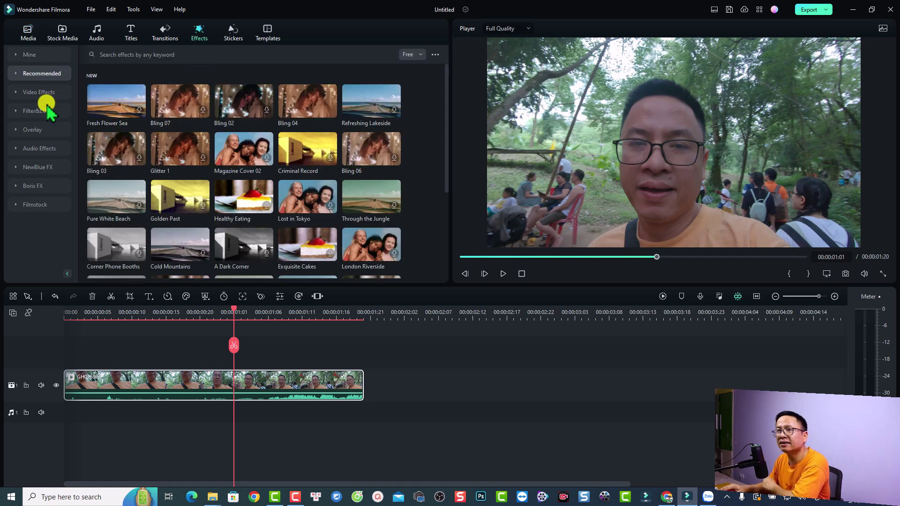
click(38, 93)
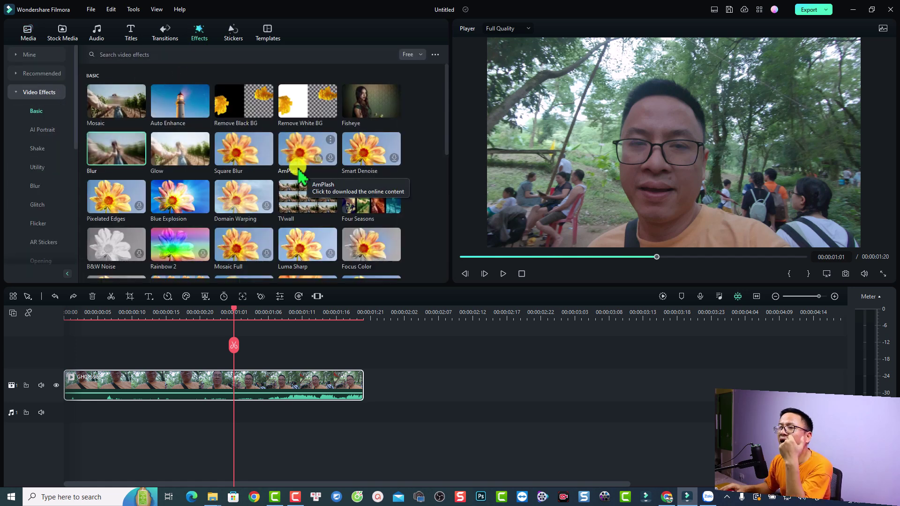
click(233, 163)
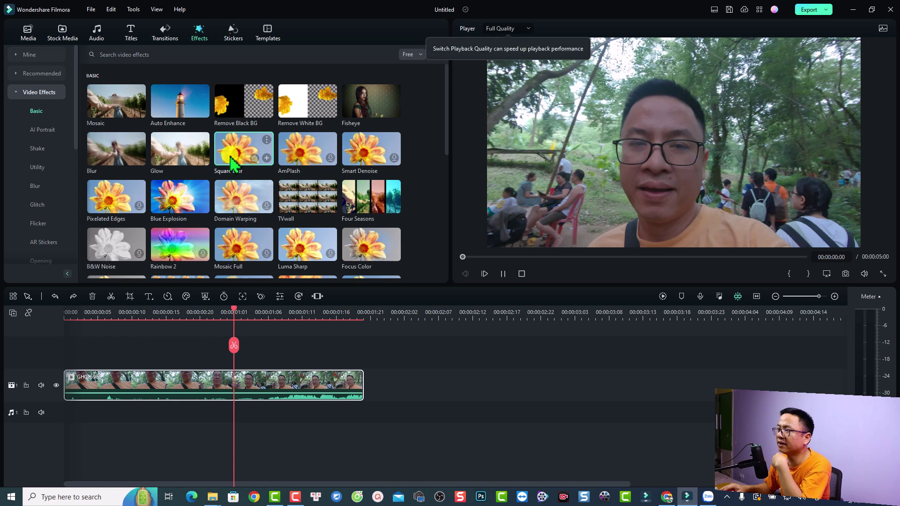
drag(233, 163, 651, 163)
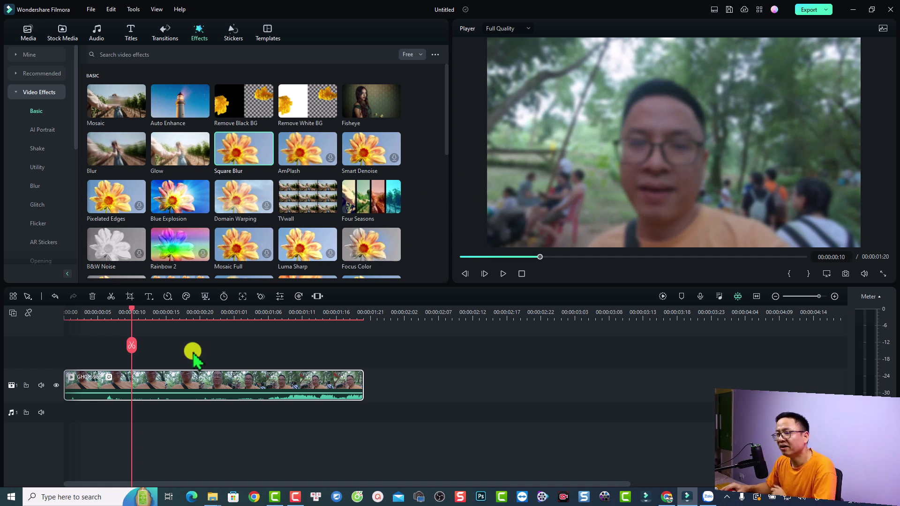
- Open the timeline clip's Square Blur effect settings and add a Custom effect mask to it
double_click(173, 387)
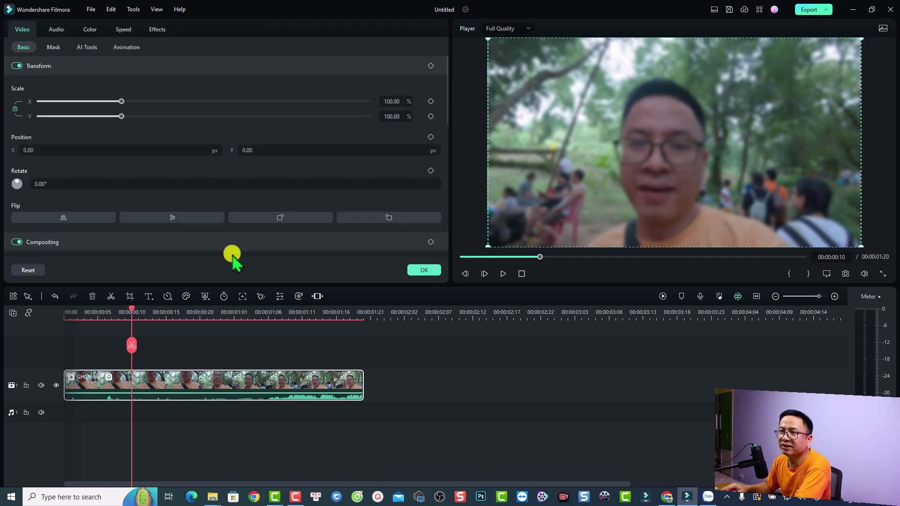
click(157, 30)
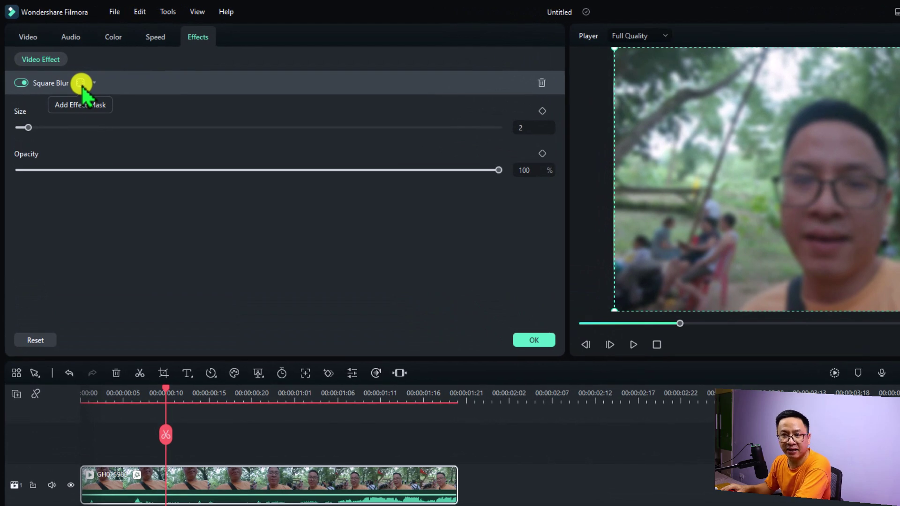
click(81, 83)
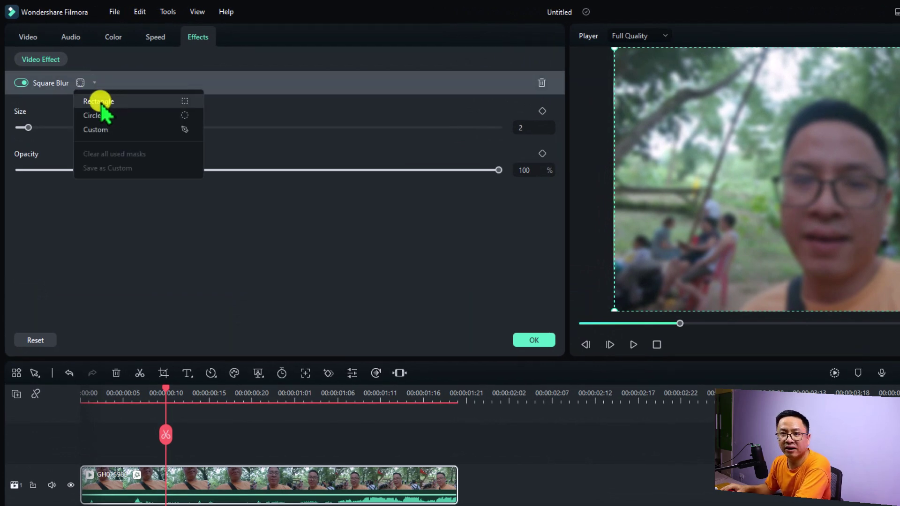
click(115, 131)
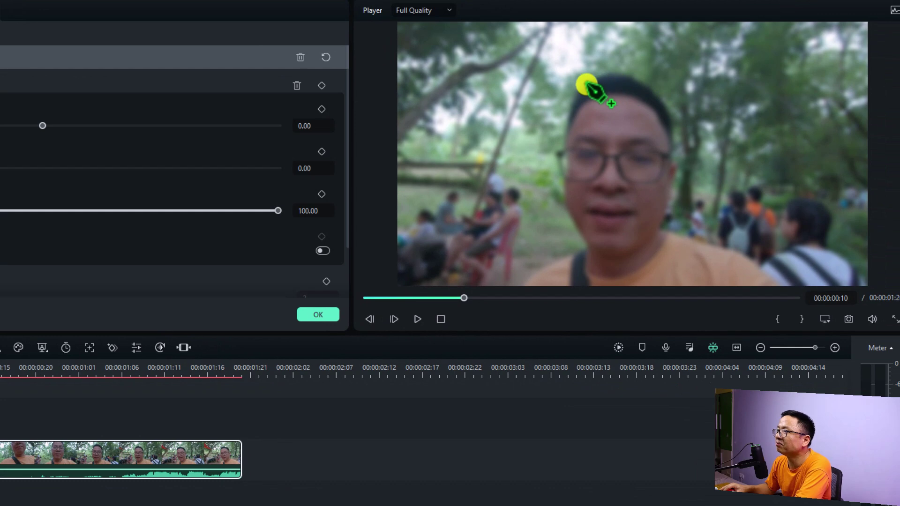
- Draw a closed custom mask path around the man's head and face in the preview
click(600, 84)
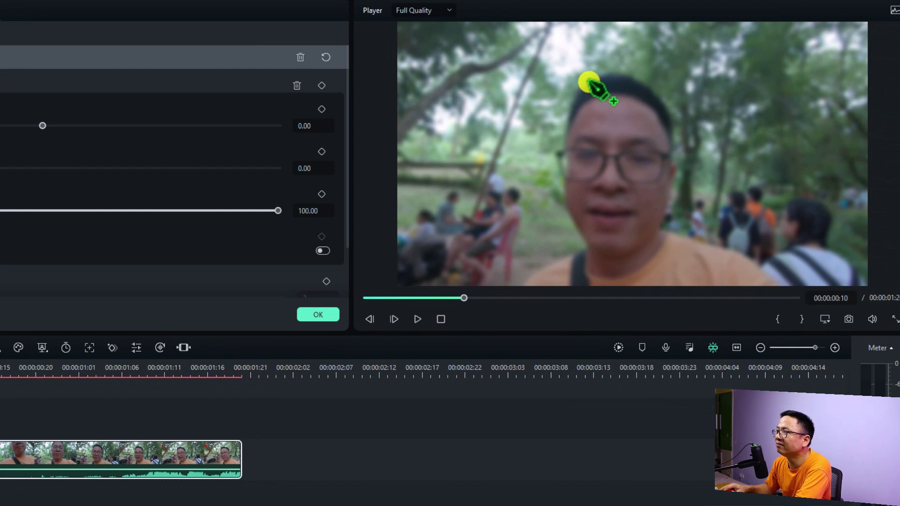
click(569, 107)
click(565, 140)
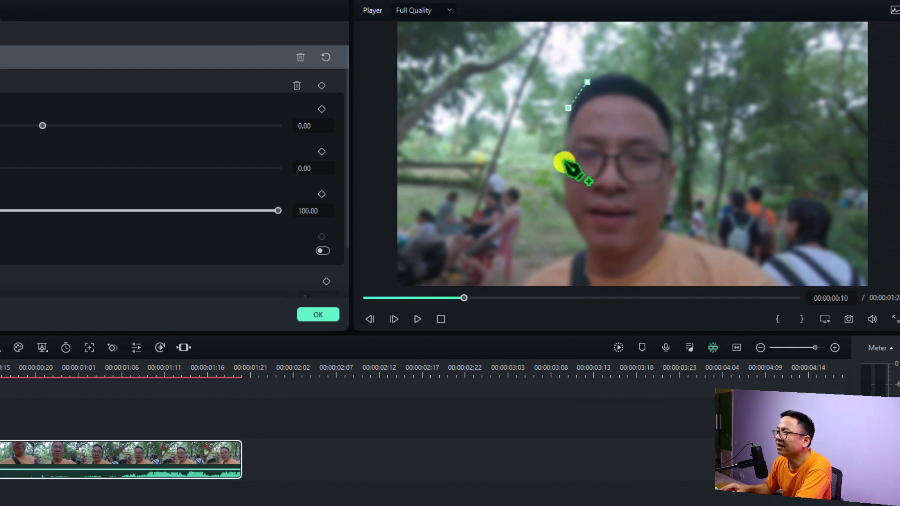
click(555, 151)
click(561, 187)
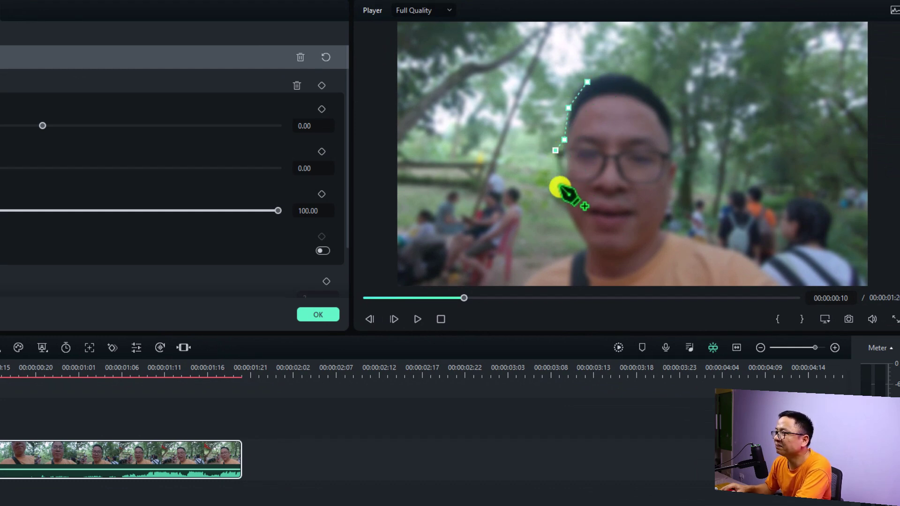
click(580, 242)
click(605, 257)
click(642, 257)
click(678, 215)
click(675, 176)
click(677, 120)
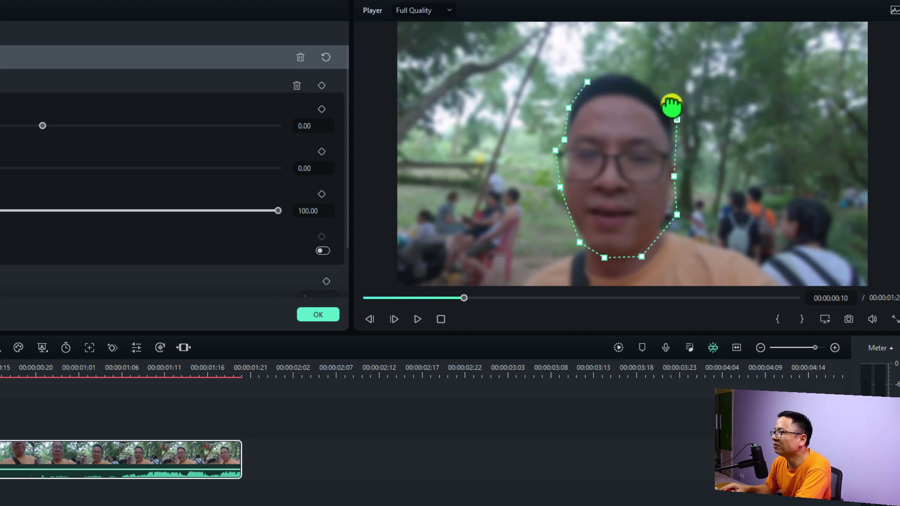
click(661, 93)
click(641, 74)
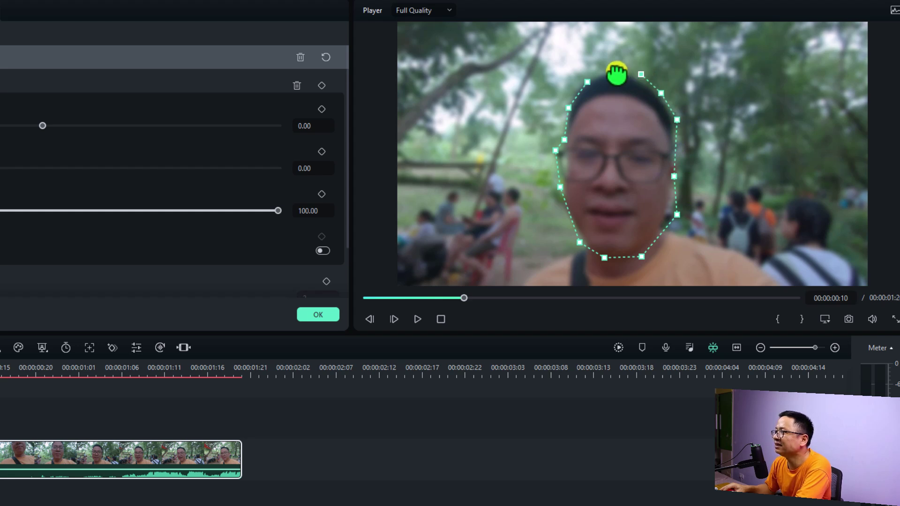
click(615, 70)
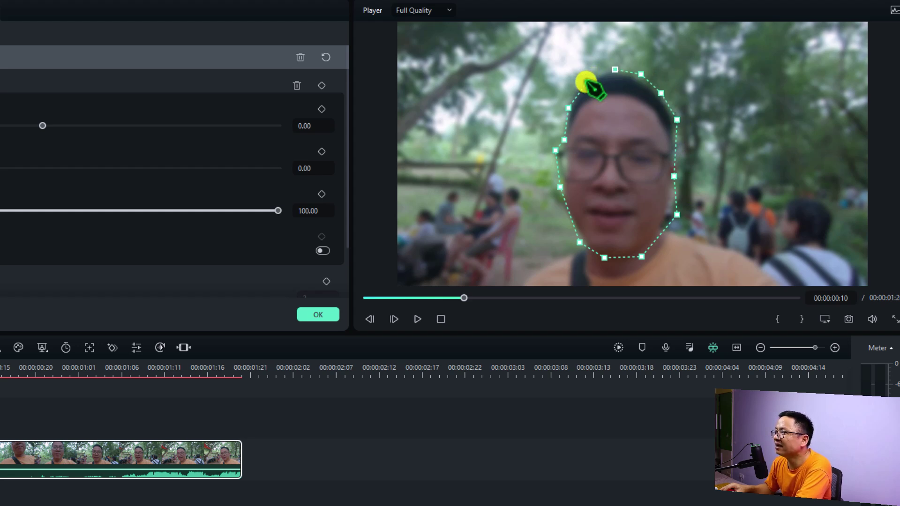
click(587, 82)
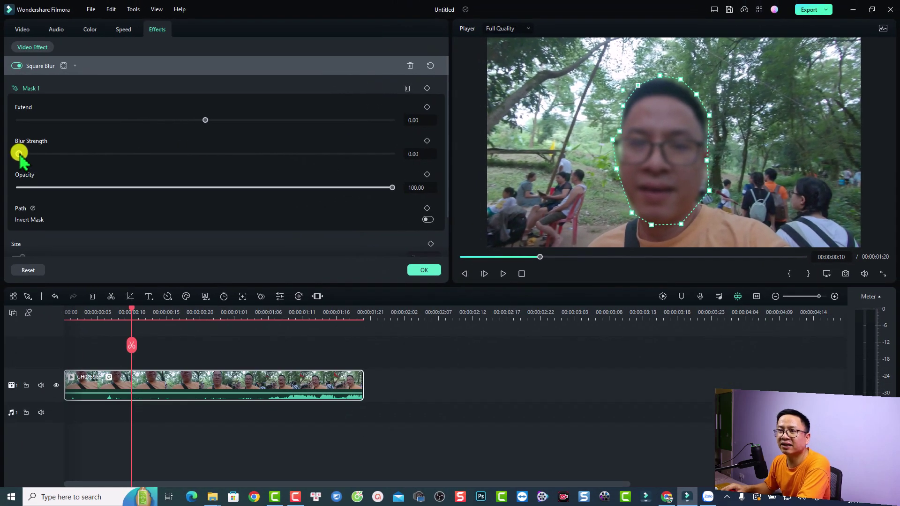
- Soften and enlarge the face mask with Blur Strength 9.54 and Extend 15.81, and accept the effect settings
drag(19, 154, 54, 153)
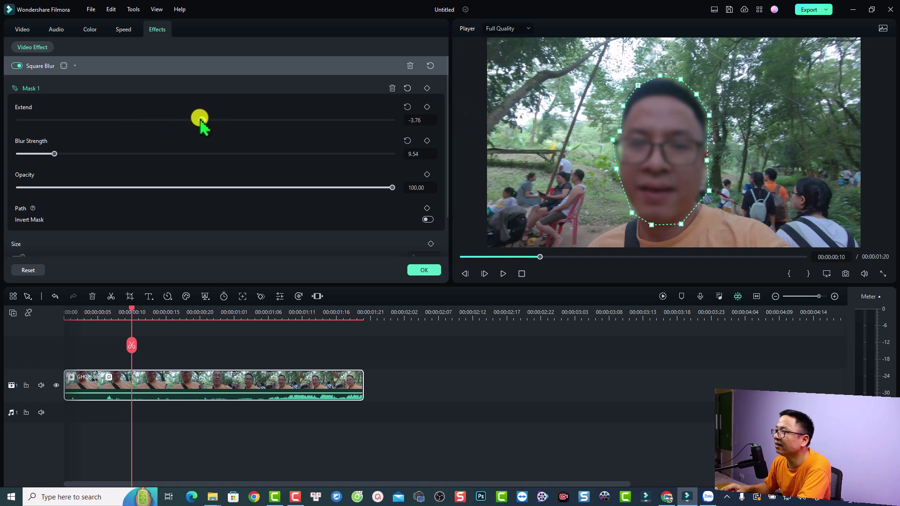
drag(221, 121, 221, 121)
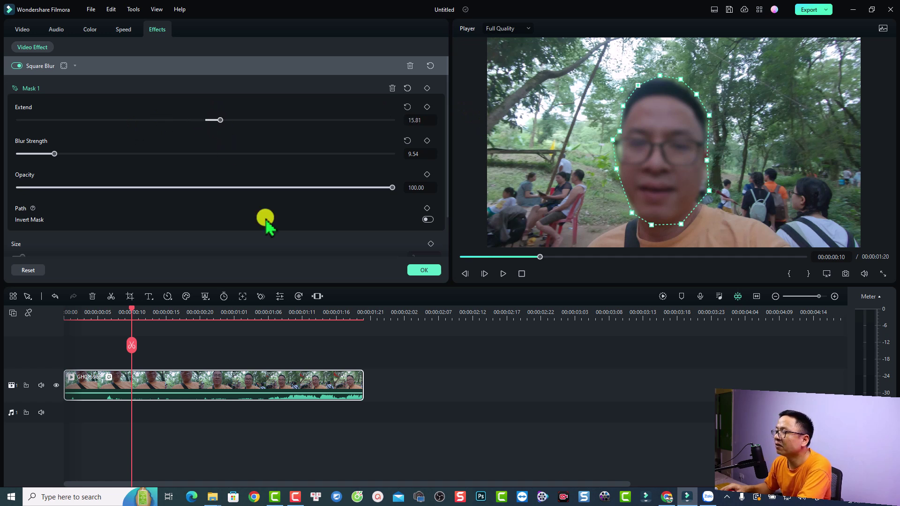
click(425, 271)
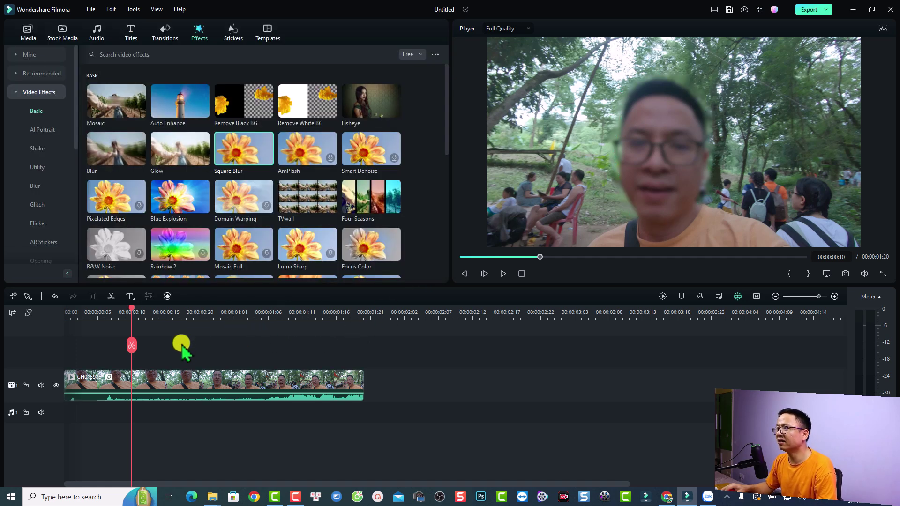